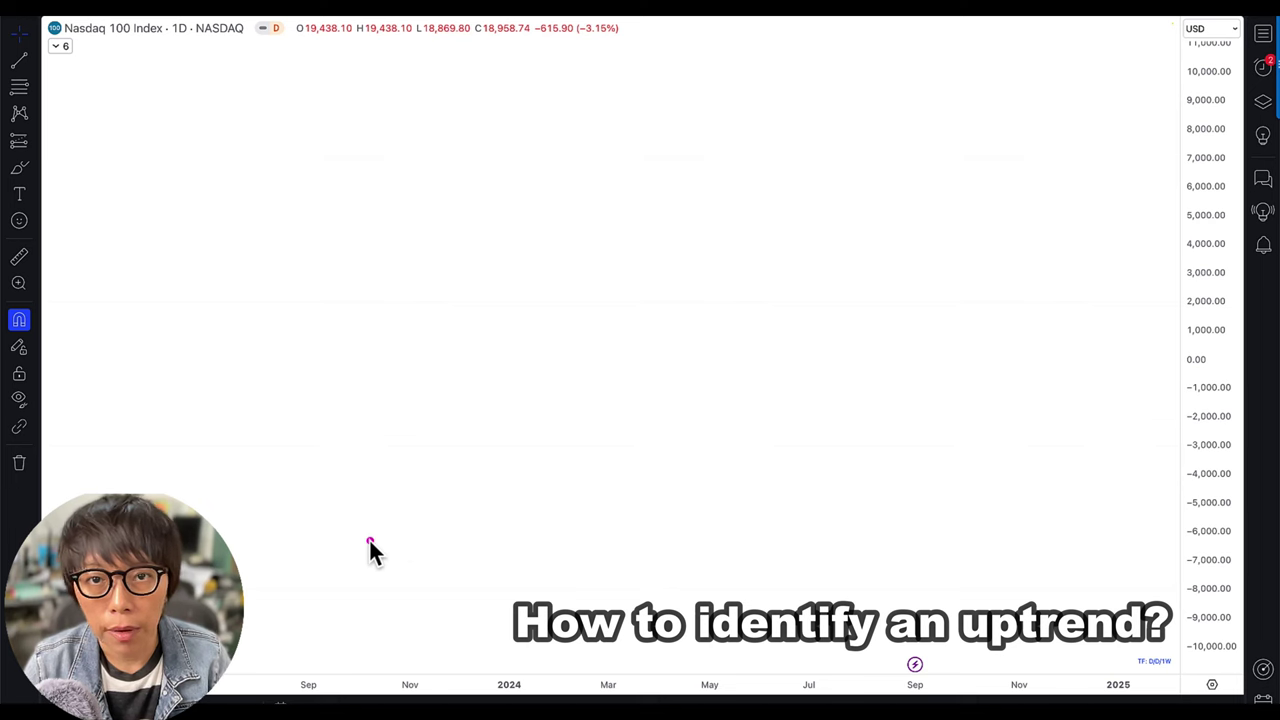
Draw a magenta zigzag uptrend and label its swings h, hh, L and hL.
{"action": "mouse_move", "coordinate": [306, 621]}
{"action": "left_mouse_down"}
{"action": "mouse_move", "coordinate": [540, 460]}
{"action": "mouse_move", "coordinate": [690, 268]}
{"action": "mouse_move", "coordinate": [776, 310]}
{"action": "mouse_move", "coordinate": [929, 100]}
{"action": "left_mouse_up"}
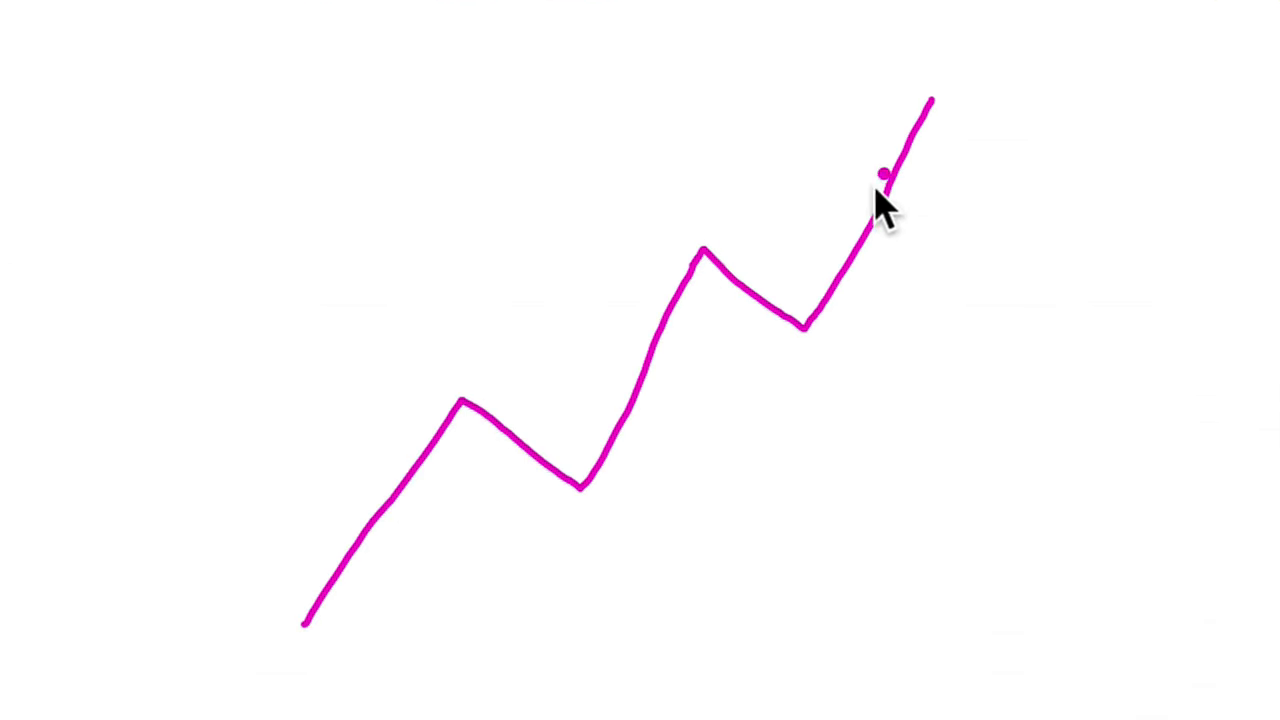
{"action": "left_click_drag", "start_coordinate": [668, 226], "coordinate": [703, 214]}
{"action": "mouse_move", "coordinate": [430, 342]}
{"action": "left_mouse_down"}
{"action": "mouse_move", "coordinate": [446, 371]}
{"action": "mouse_move", "coordinate": [467, 370]}
{"action": "left_mouse_up"}
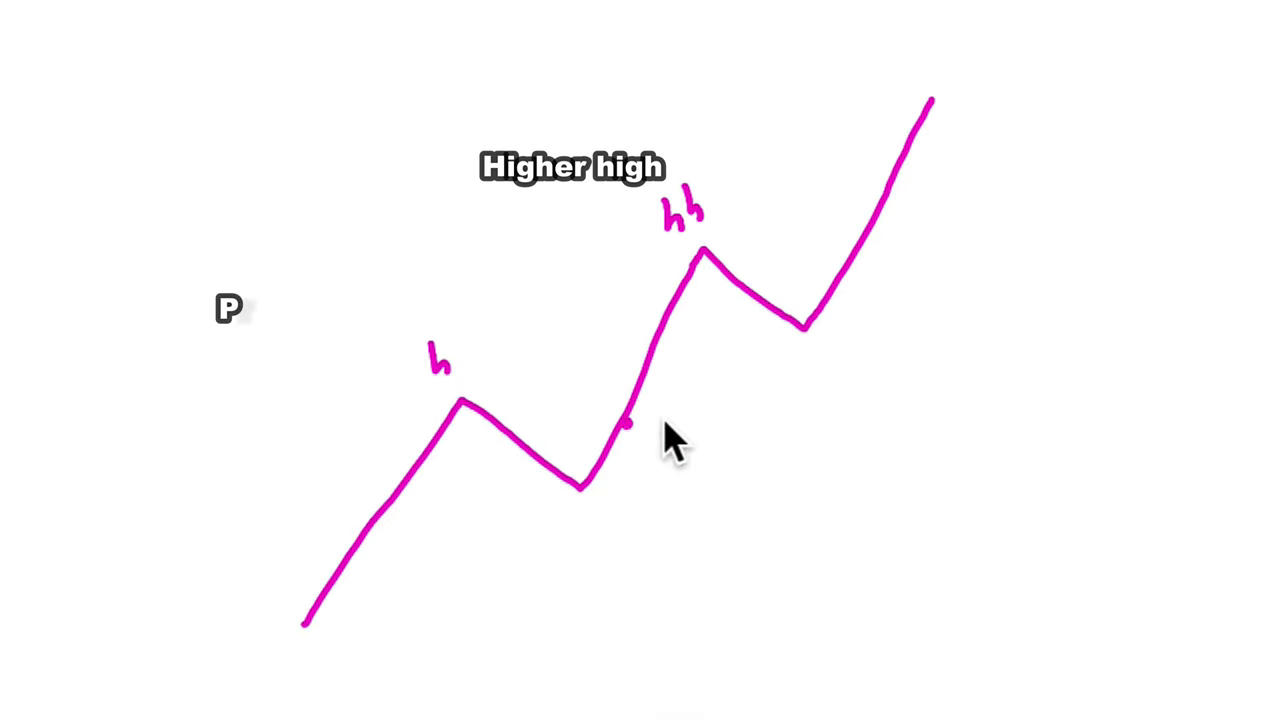
{"action": "mouse_move", "coordinate": [790, 342]}
{"action": "left_mouse_down"}
{"action": "mouse_move", "coordinate": [806, 380]}
{"action": "mouse_move", "coordinate": [836, 368]}
{"action": "left_mouse_up"}
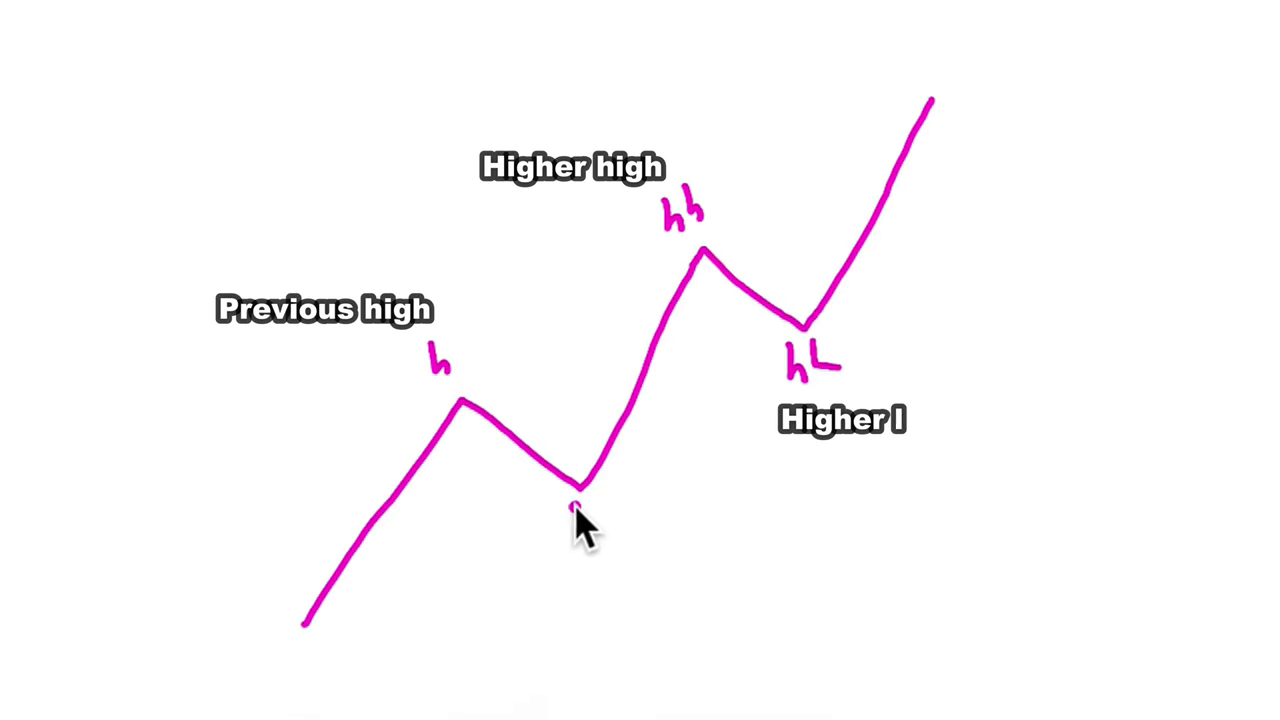
{"action": "left_click_drag", "start_coordinate": [576, 502], "coordinate": [607, 540]}
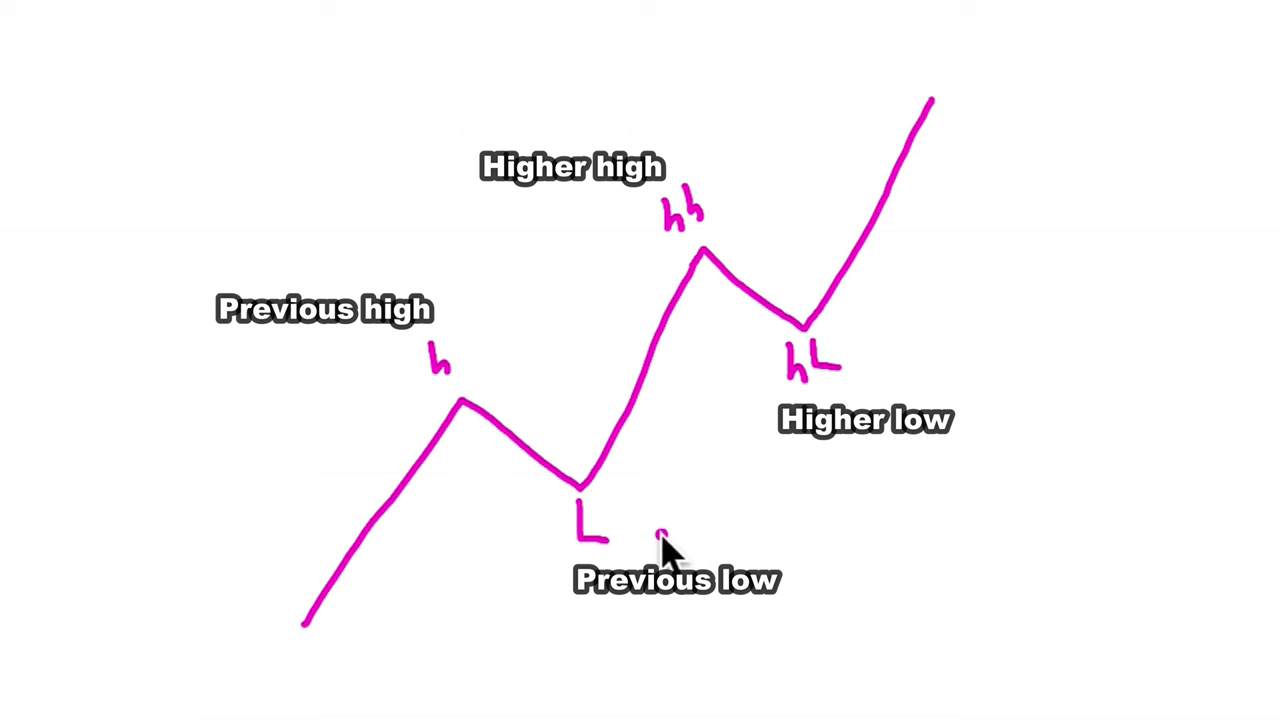
Add a new top peak labelled hh and a connected pullback labelled hL.
{"action": "mouse_move", "coordinate": [881, 32]}
{"action": "left_mouse_down"}
{"action": "mouse_move", "coordinate": [884, 92]}
{"action": "mouse_move", "coordinate": [907, 32]}
{"action": "mouse_move", "coordinate": [920, 61]}
{"action": "left_mouse_up"}
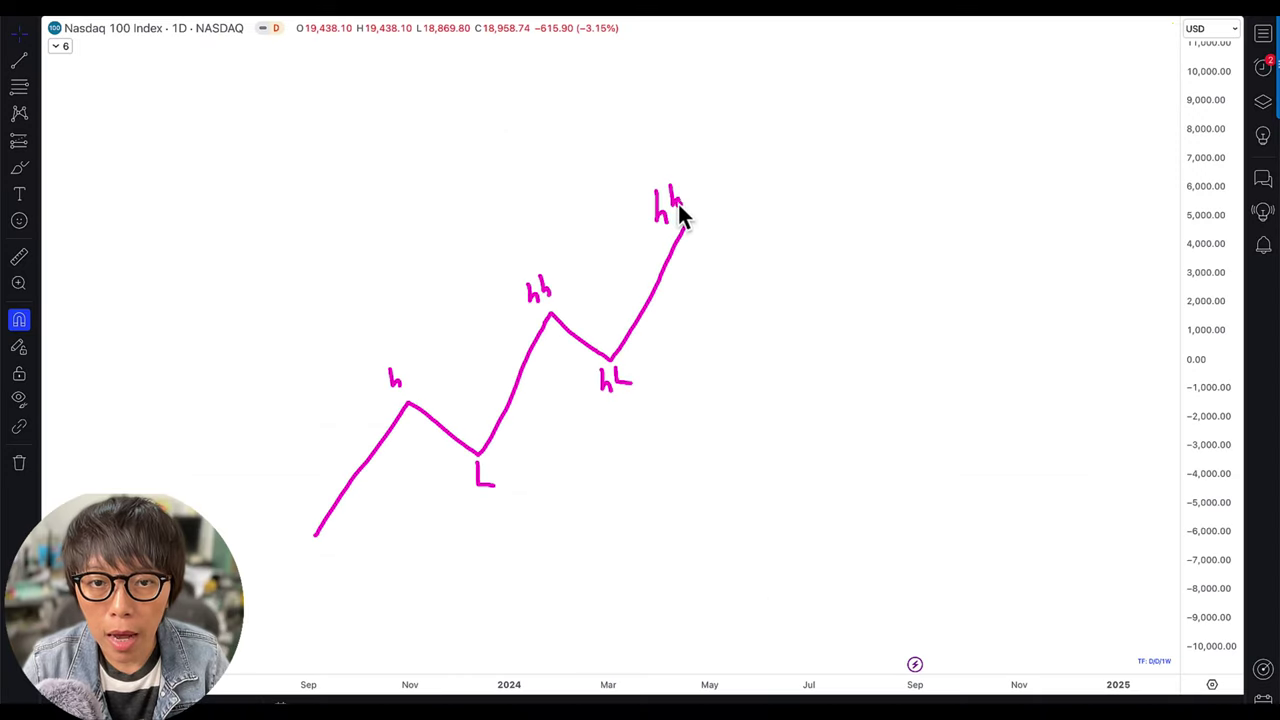
{"action": "mouse_move", "coordinate": [693, 230]}
{"action": "left_mouse_down"}
{"action": "mouse_move", "coordinate": [725, 285]}
{"action": "mouse_move", "coordinate": [721, 311]}
{"action": "mouse_move", "coordinate": [743, 304]}
{"action": "left_mouse_up"}
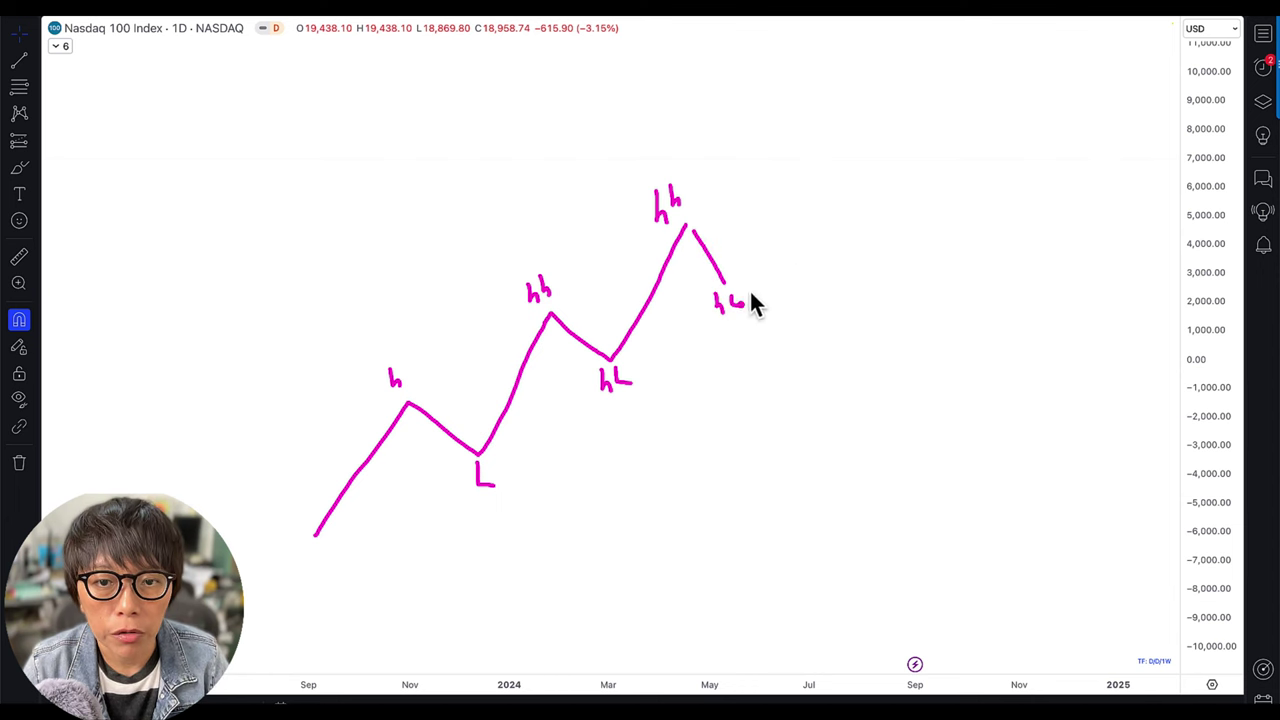
{"action": "left_click_drag", "start_coordinate": [686, 224], "coordinate": [723, 283]}
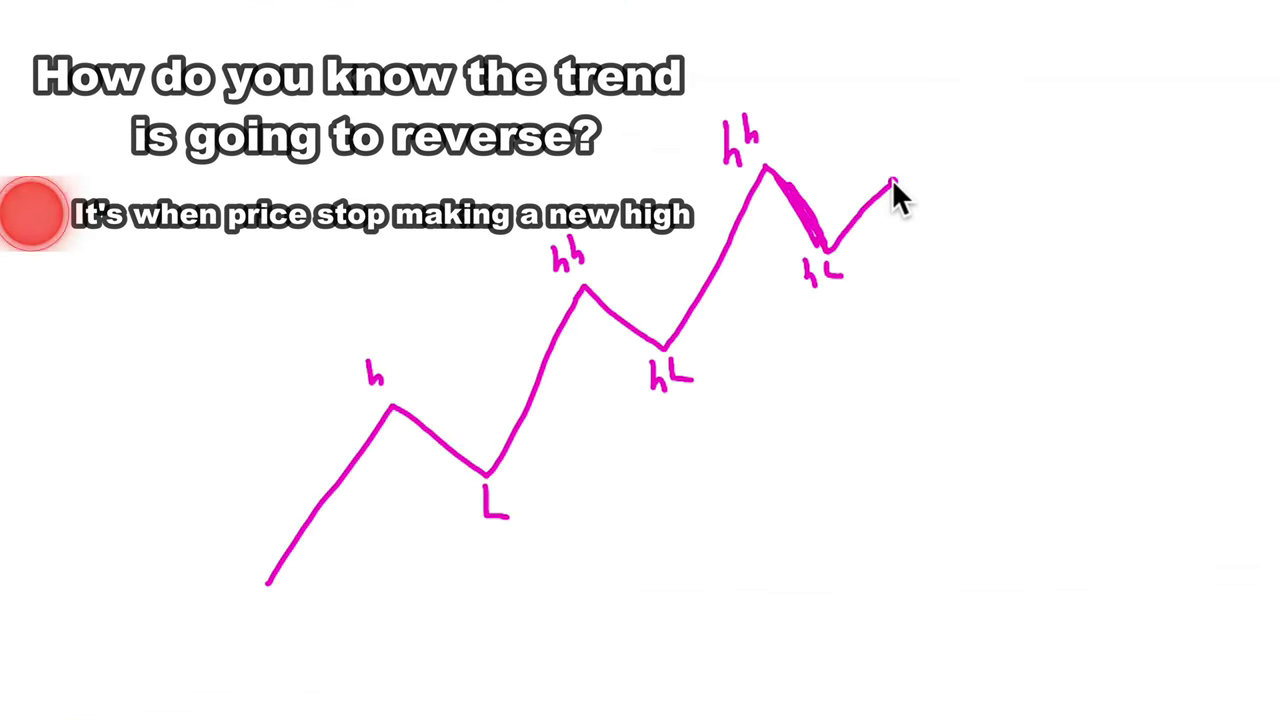
Write Lh at the lower peak, add a support line at the hL low, sketch a dotted breakdown, and circle Lh.
{"action": "mouse_move", "coordinate": [880, 145]}
{"action": "left_mouse_down"}
{"action": "mouse_move", "coordinate": [896, 128]}
{"action": "mouse_move", "coordinate": [904, 150]}
{"action": "left_mouse_up"}
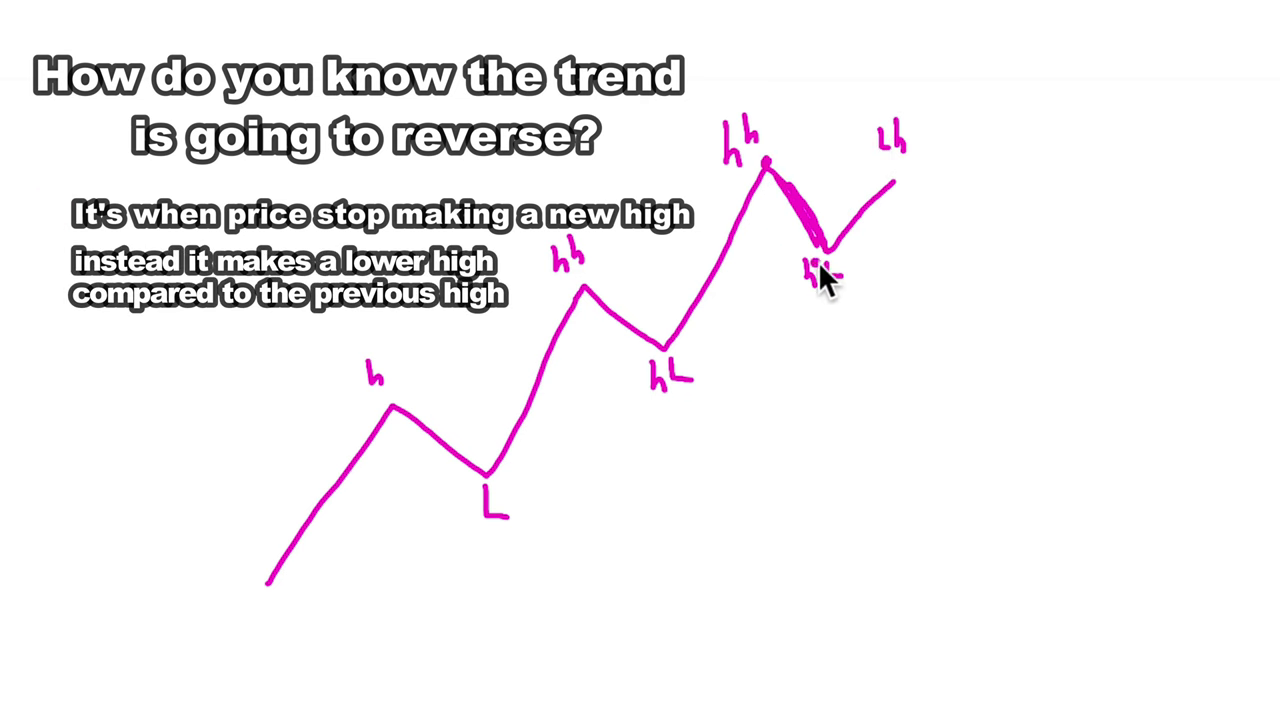
{"action": "left_click_drag", "start_coordinate": [806, 250], "coordinate": [950, 250]}
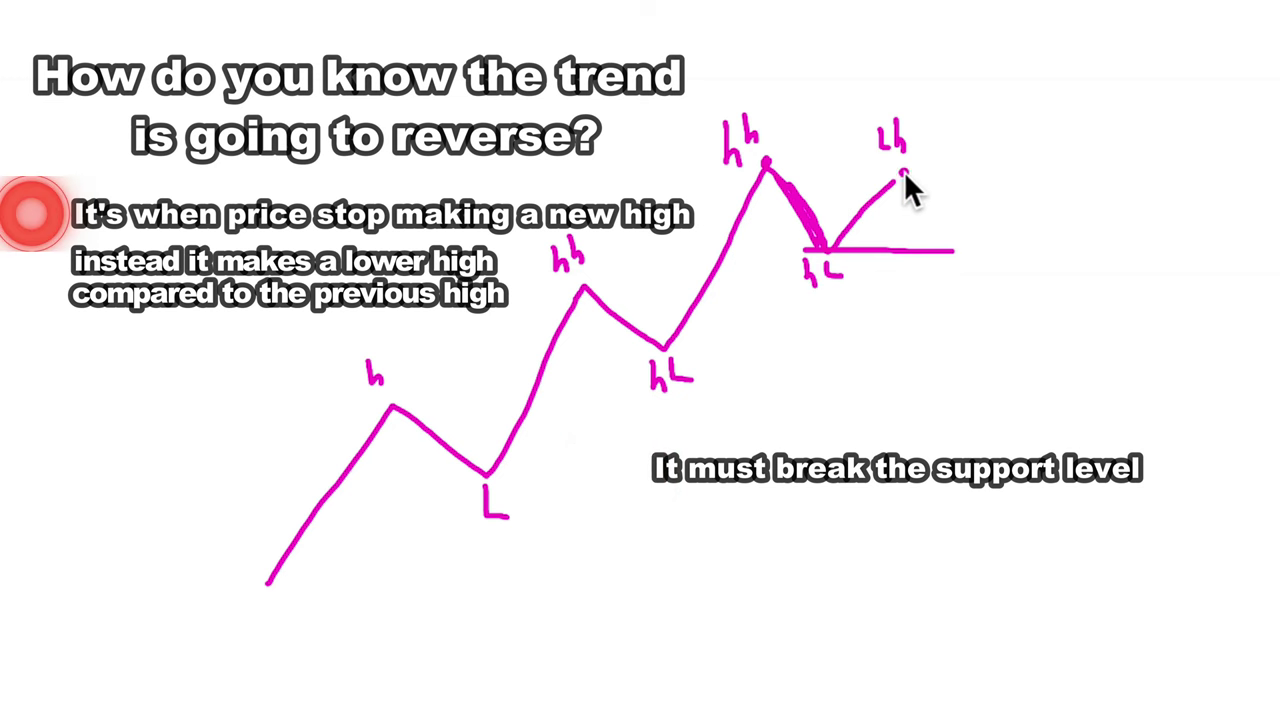
{"action": "left_click_drag", "start_coordinate": [895, 178], "coordinate": [925, 264]}
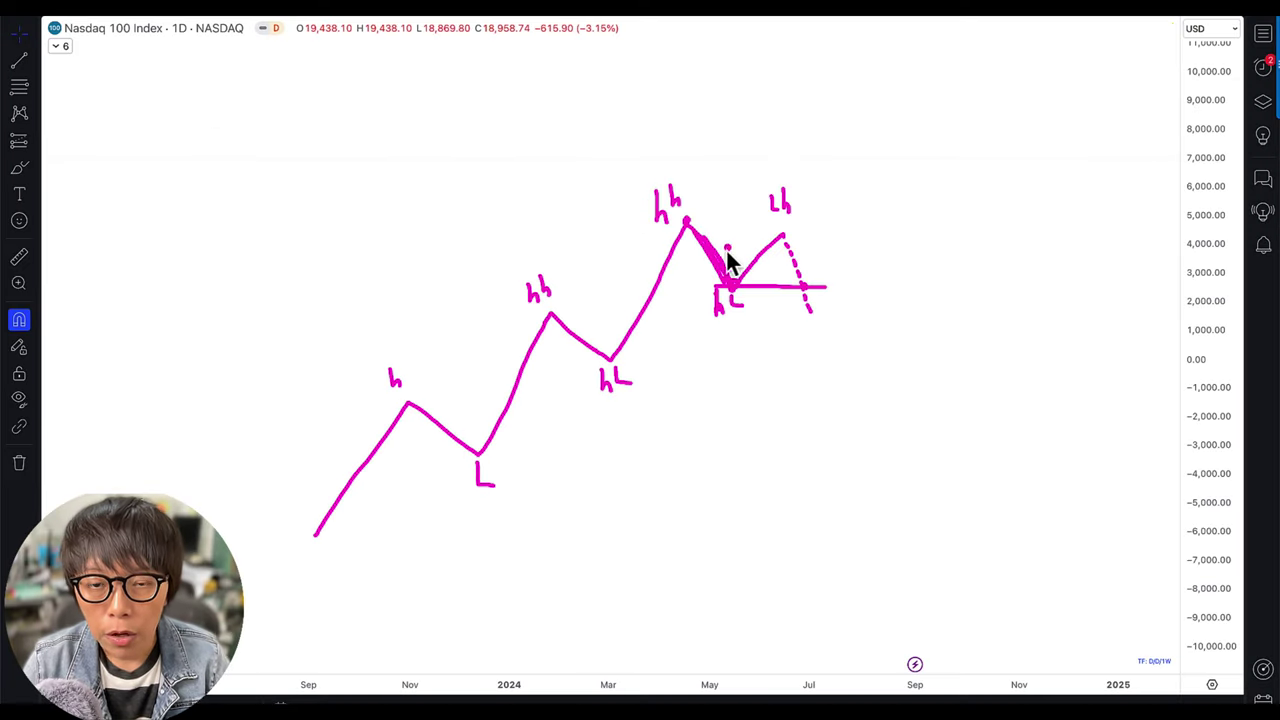
{"action": "left_click_drag", "start_coordinate": [801, 187], "coordinate": [766, 240]}
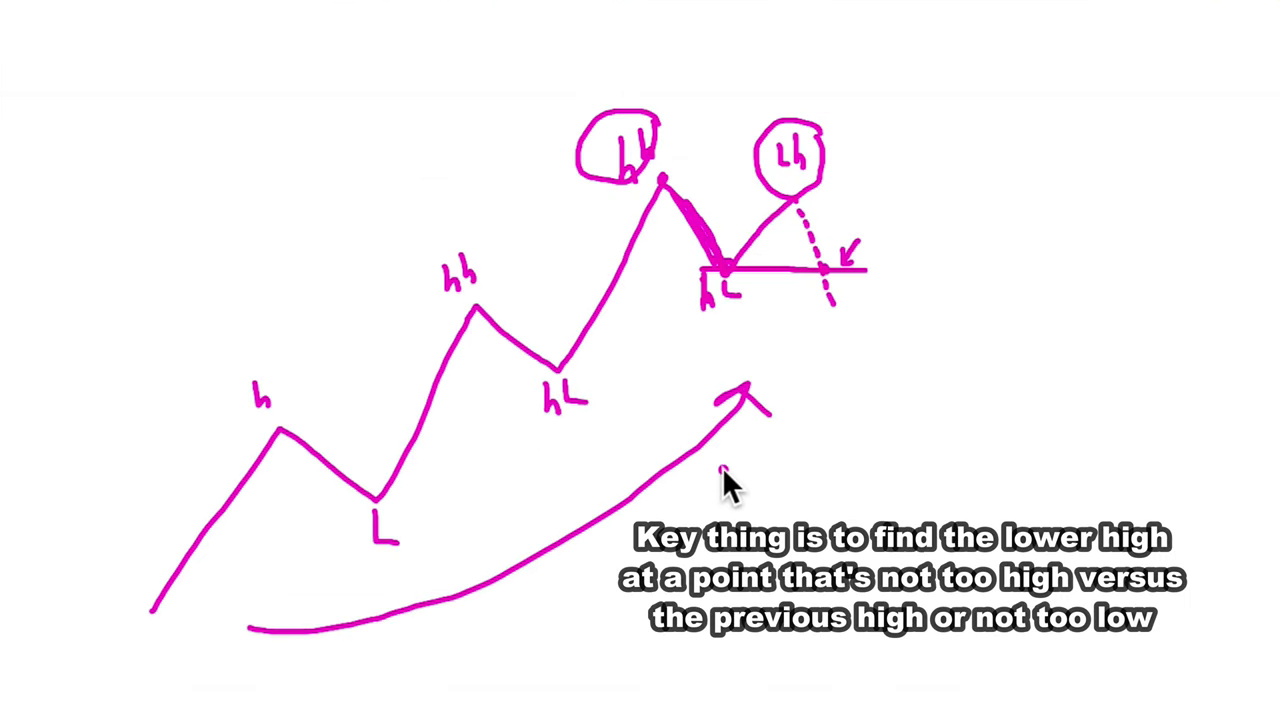
Draw a line at the Lh peak and write the ~60-70% retracement note beside it.
{"action": "left_click_drag", "start_coordinate": [770, 207], "coordinate": [884, 203]}
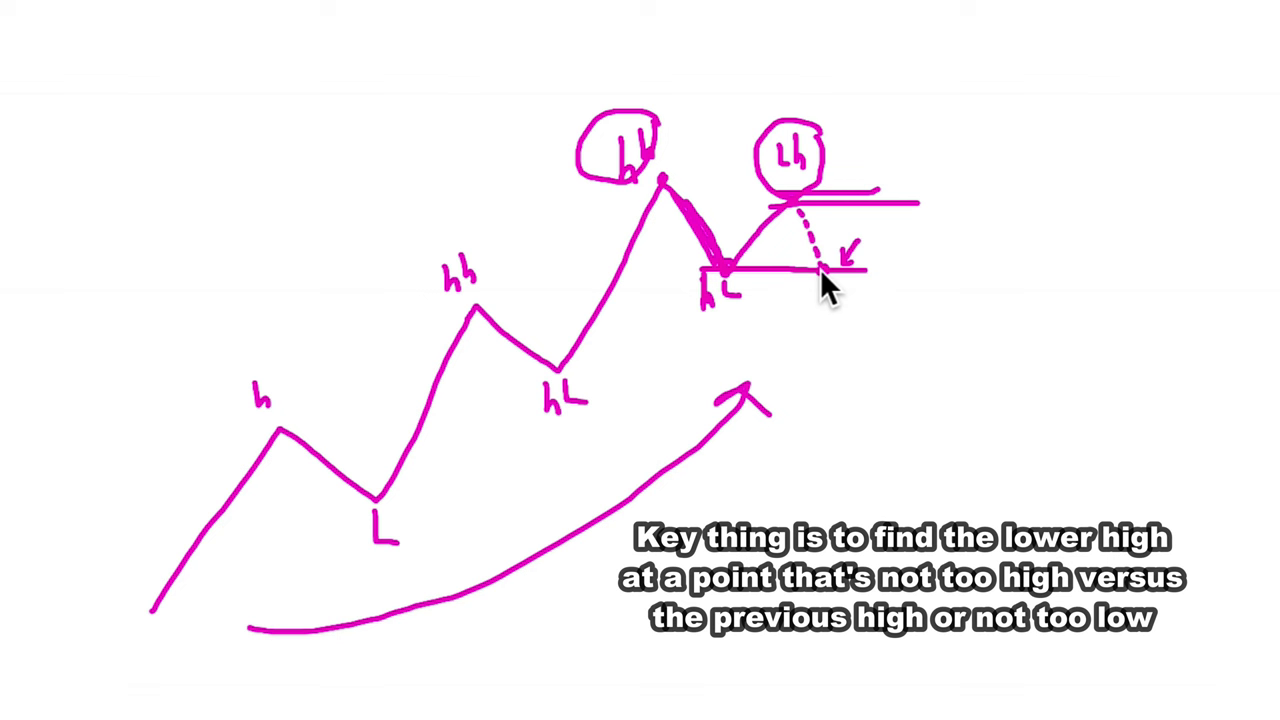
{"action": "key", "text": "ctrl+z"}
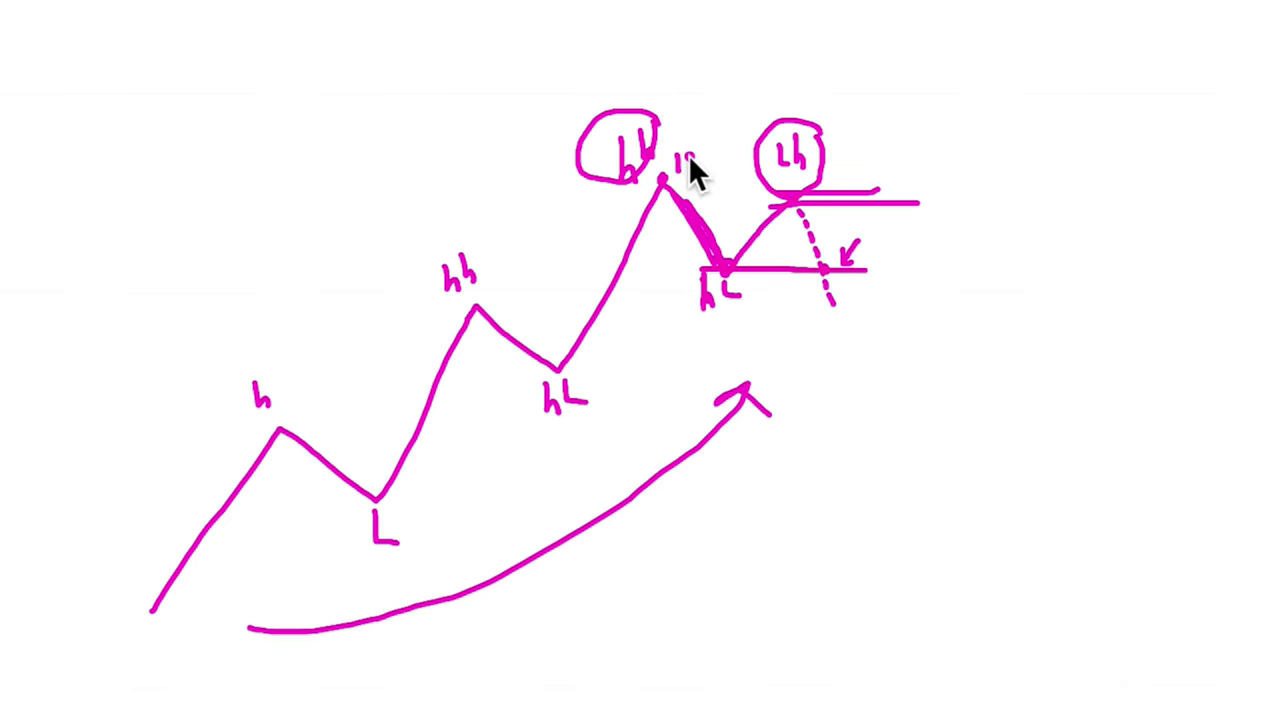
{"action": "left_click", "coordinate": [955, 198]}
{"action": "mouse_move", "coordinate": [931, 199]}
{"action": "left_mouse_down"}
{"action": "mouse_move", "coordinate": [936, 185]}
{"action": "mouse_move", "coordinate": [995, 192]}
{"action": "mouse_move", "coordinate": [1028, 178]}
{"action": "mouse_move", "coordinate": [1039, 190]}
{"action": "mouse_move", "coordinate": [1063, 170]}
{"action": "mouse_move", "coordinate": [1075, 185]}
{"action": "mouse_move", "coordinate": [1066, 205]}
{"action": "left_mouse_up"}
{"action": "left_click_drag", "start_coordinate": [1078, 194], "coordinate": [1079, 201]}
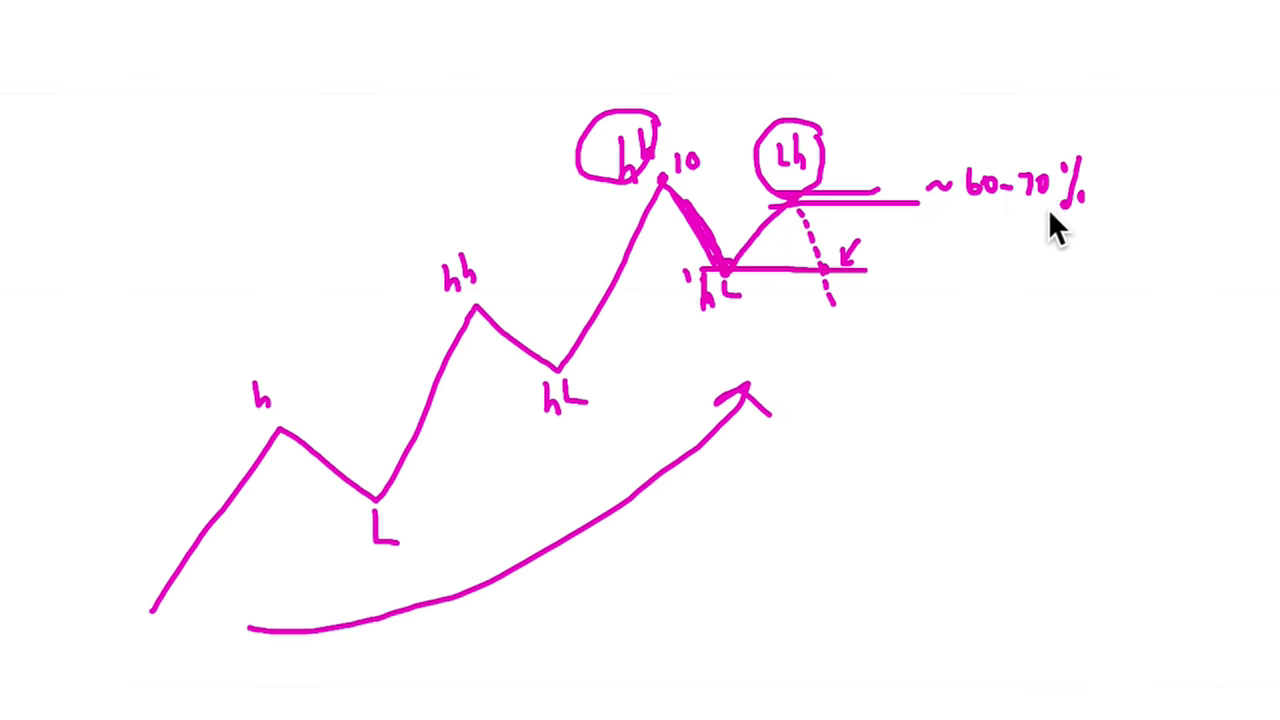
Add the 6-7 note after the percentage, then clear all freehand ink.
{"action": "left_click", "coordinate": [764, 306]}
{"action": "left_click", "coordinate": [906, 280]}
{"action": "mouse_move", "coordinate": [1144, 180]}
{"action": "left_mouse_down"}
{"action": "mouse_move", "coordinate": [1138, 198]}
{"action": "mouse_move", "coordinate": [1159, 189]}
{"action": "left_mouse_up"}
{"action": "left_click_drag", "start_coordinate": [1162, 183], "coordinate": [1173, 183]}
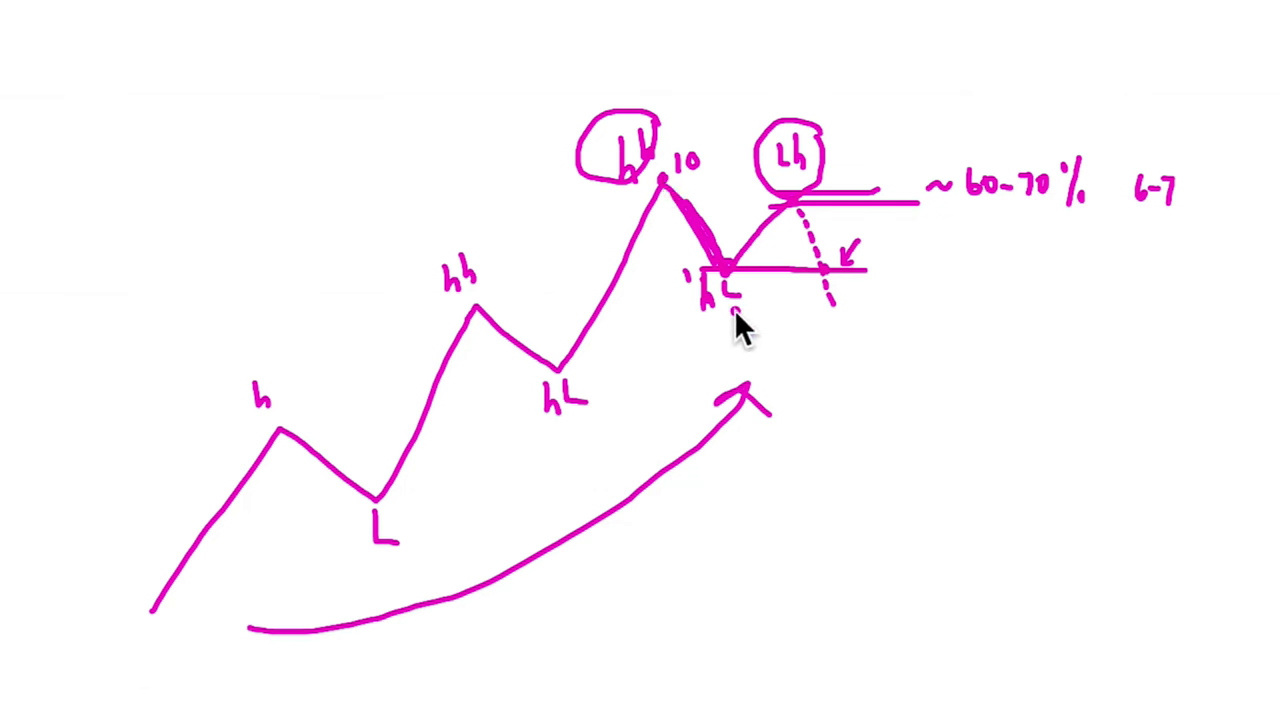
{"action": "key", "text": "Escape"}
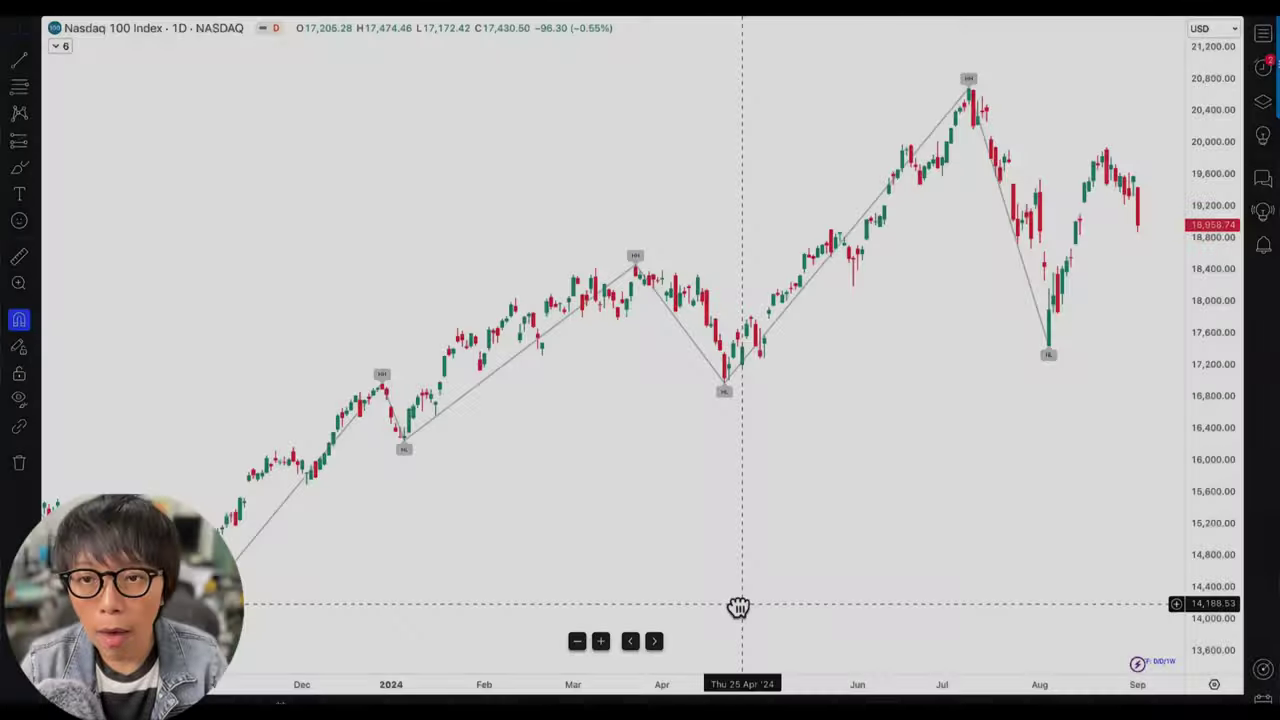
Shift the chart toward recent candles and draw a rising arrow under the uptrend.
{"action": "left_click_drag", "start_coordinate": [737, 608], "coordinate": [666, 594]}
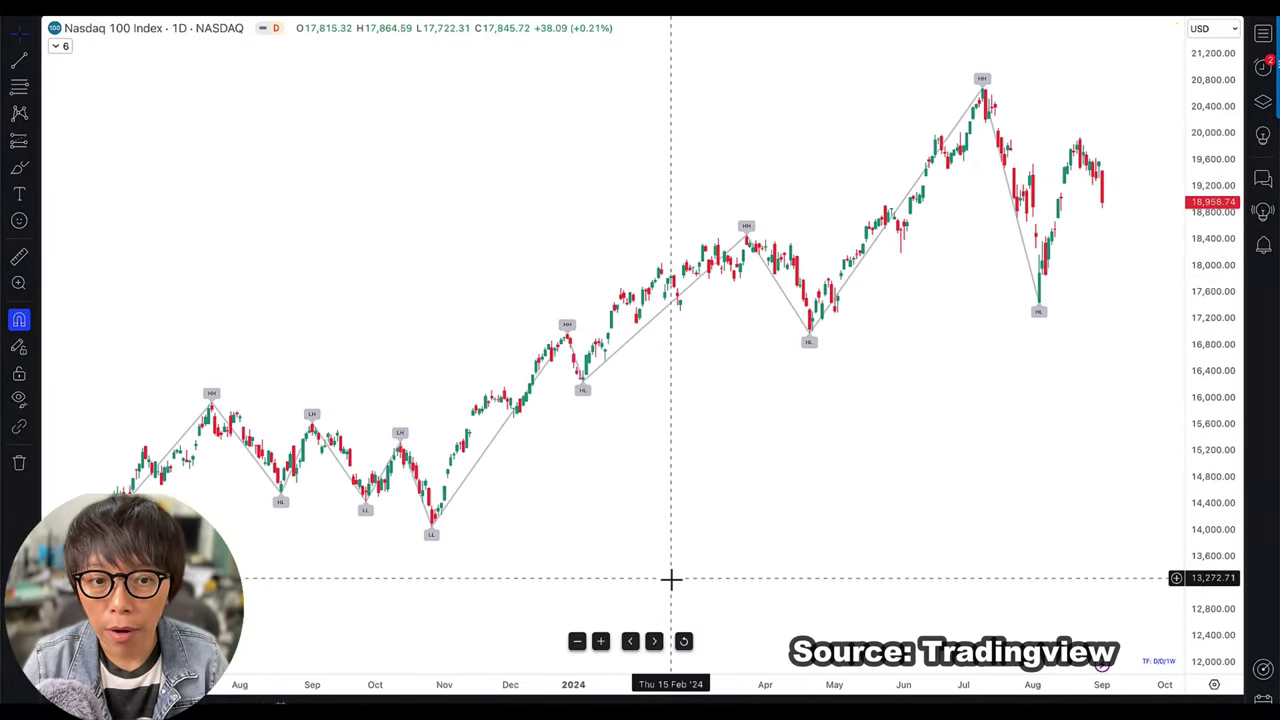
{"action": "left_click_drag", "start_coordinate": [654, 606], "coordinate": [608, 578]}
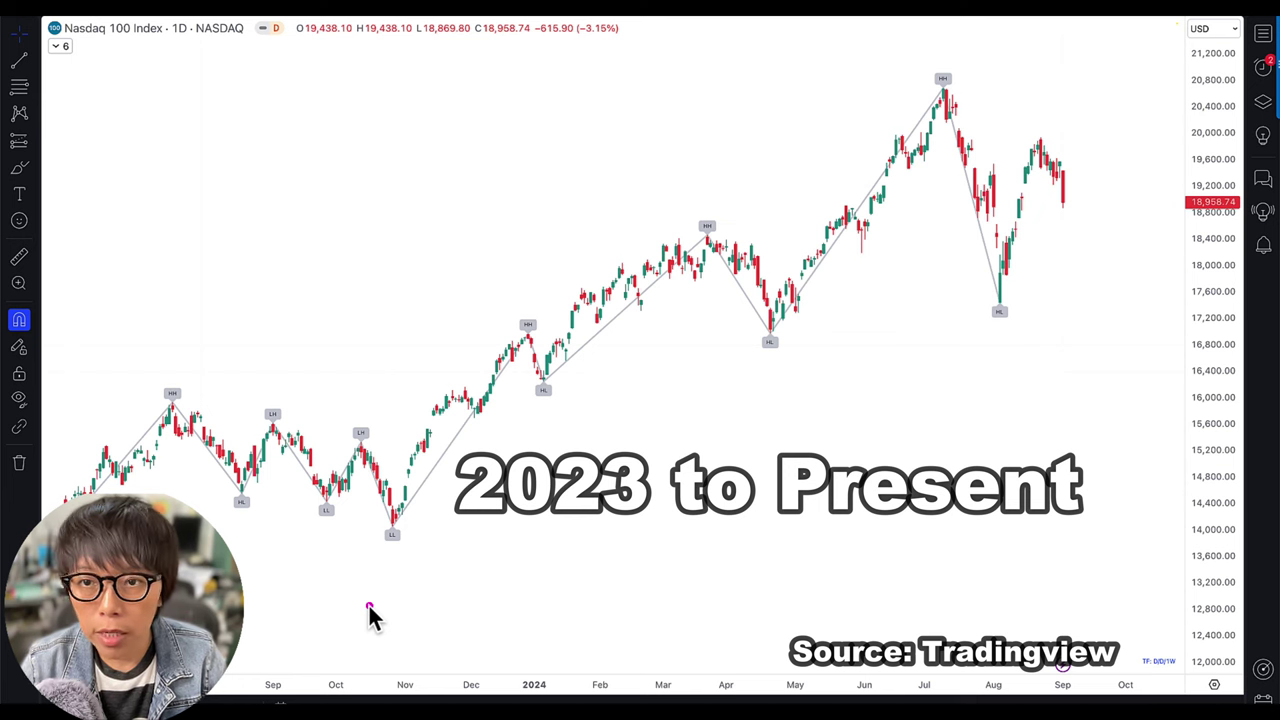
{"action": "mouse_move", "coordinate": [348, 560]}
{"action": "left_mouse_down"}
{"action": "mouse_move", "coordinate": [685, 518]}
{"action": "mouse_move", "coordinate": [1068, 342]}
{"action": "left_mouse_up"}
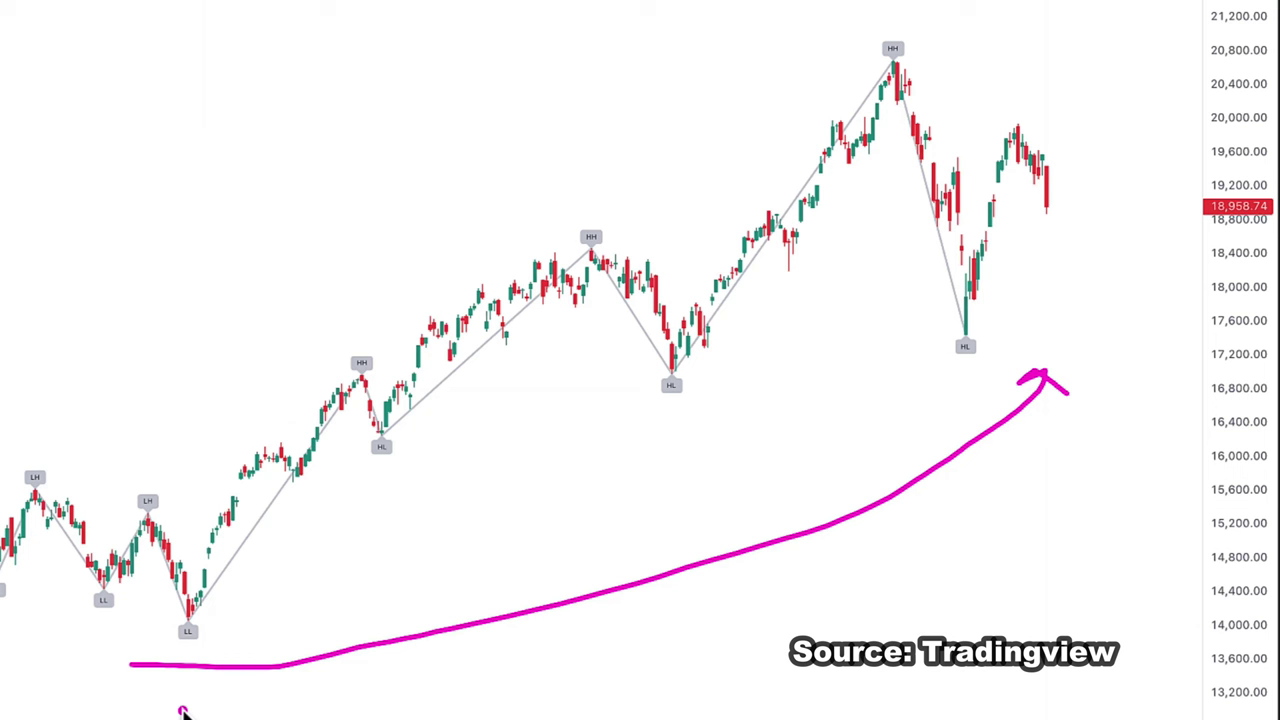
Circle the HL and HH labels and zoom into the March–September swings.
{"action": "mouse_move", "coordinate": [410, 452]}
{"action": "left_mouse_down"}
{"action": "mouse_move", "coordinate": [388, 440]}
{"action": "mouse_move", "coordinate": [408, 452]}
{"action": "left_mouse_up"}
{"action": "left_click_drag", "start_coordinate": [676, 376], "coordinate": [693, 380]}
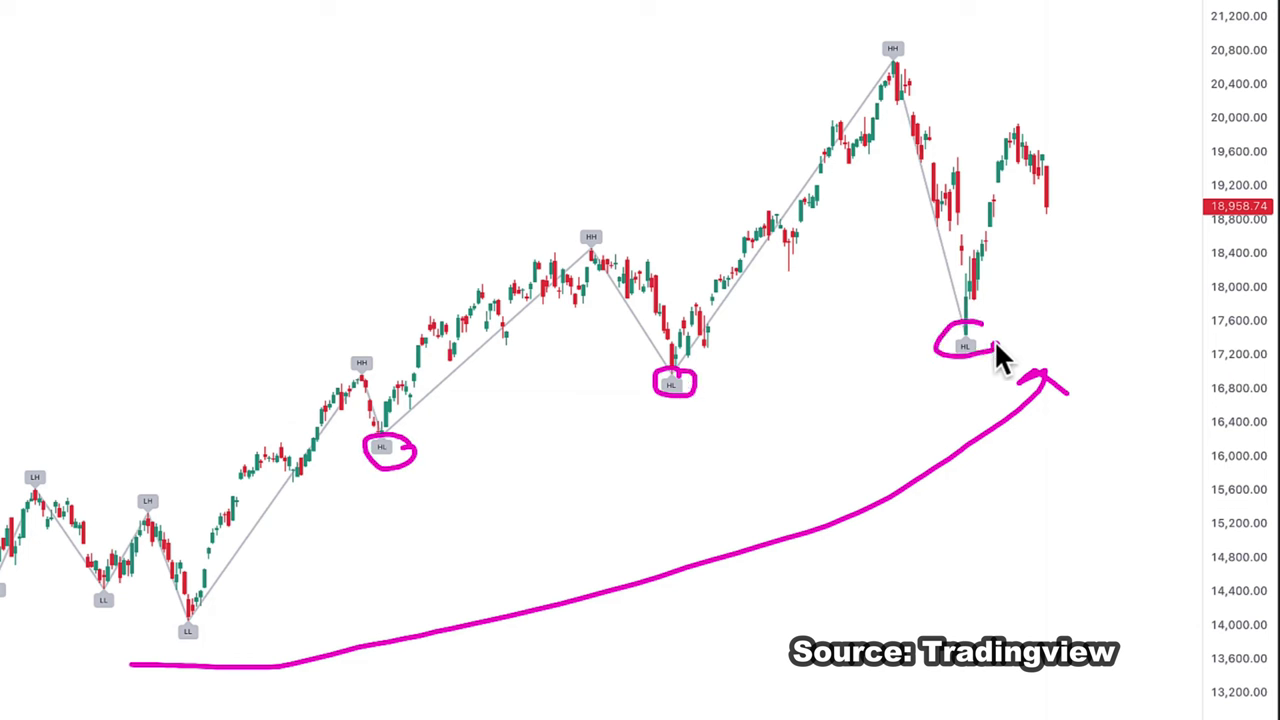
{"action": "left_click_drag", "start_coordinate": [585, 214], "coordinate": [598, 224]}
{"action": "mouse_move", "coordinate": [925, 36]}
{"action": "left_mouse_down"}
{"action": "mouse_move", "coordinate": [903, 80]}
{"action": "mouse_move", "coordinate": [875, 55]}
{"action": "left_mouse_up"}
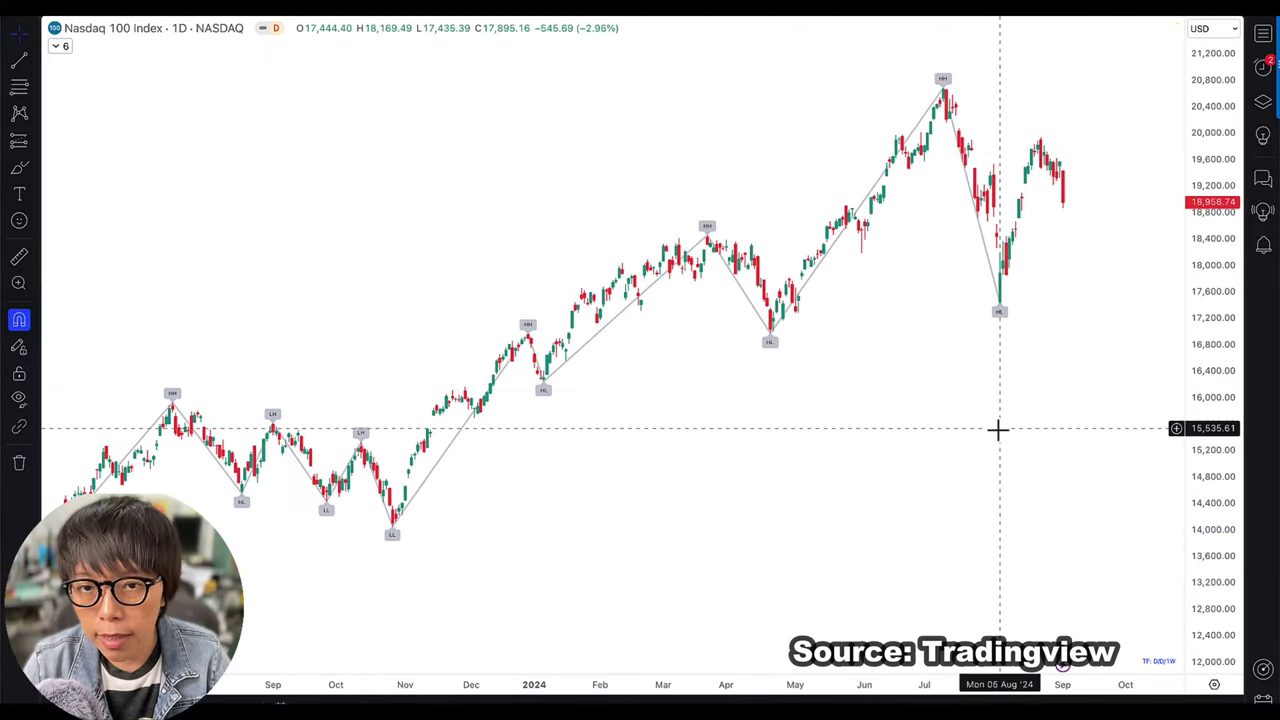
{"action": "scroll", "coordinate": [997, 426], "scroll_direction": "up", "scroll_amount": 3}
{"action": "scroll", "coordinate": [997, 426], "scroll_direction": "up", "scroll_amount": 4}
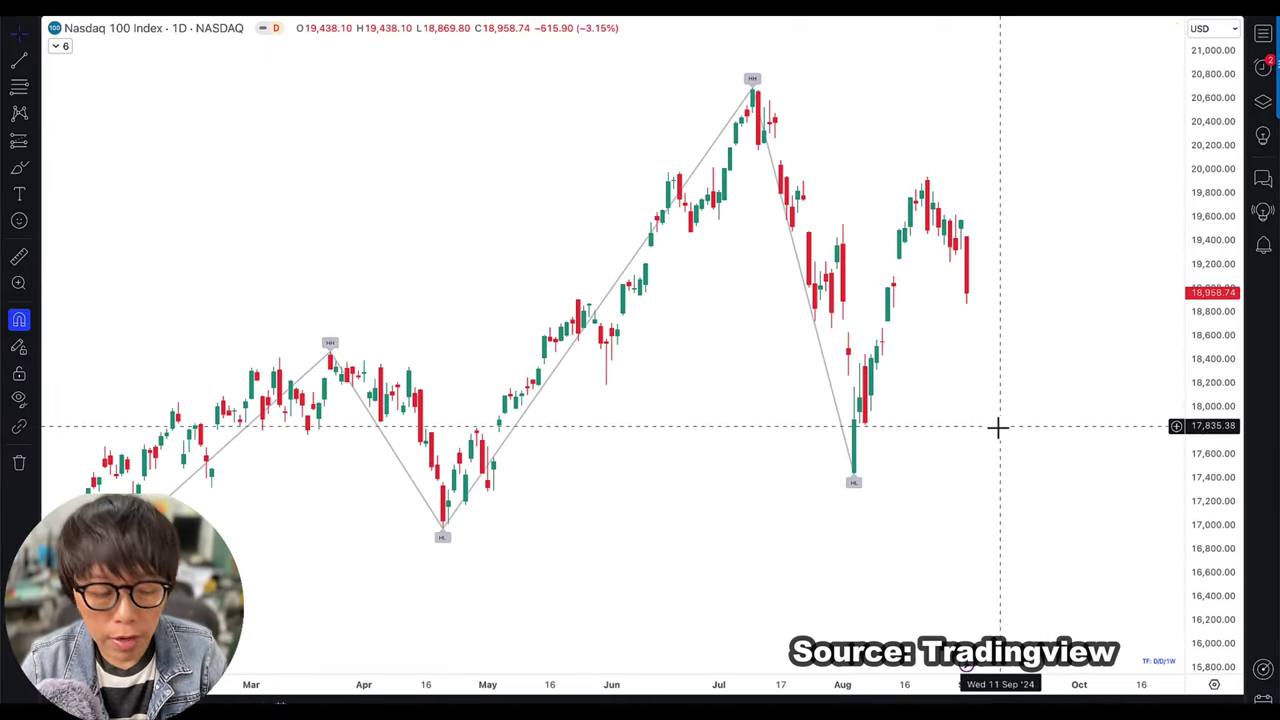
Mark the top HH peak with a 10 and mark the August HL low.
{"action": "left_click_drag", "start_coordinate": [753, 86], "coordinate": [743, 89]}
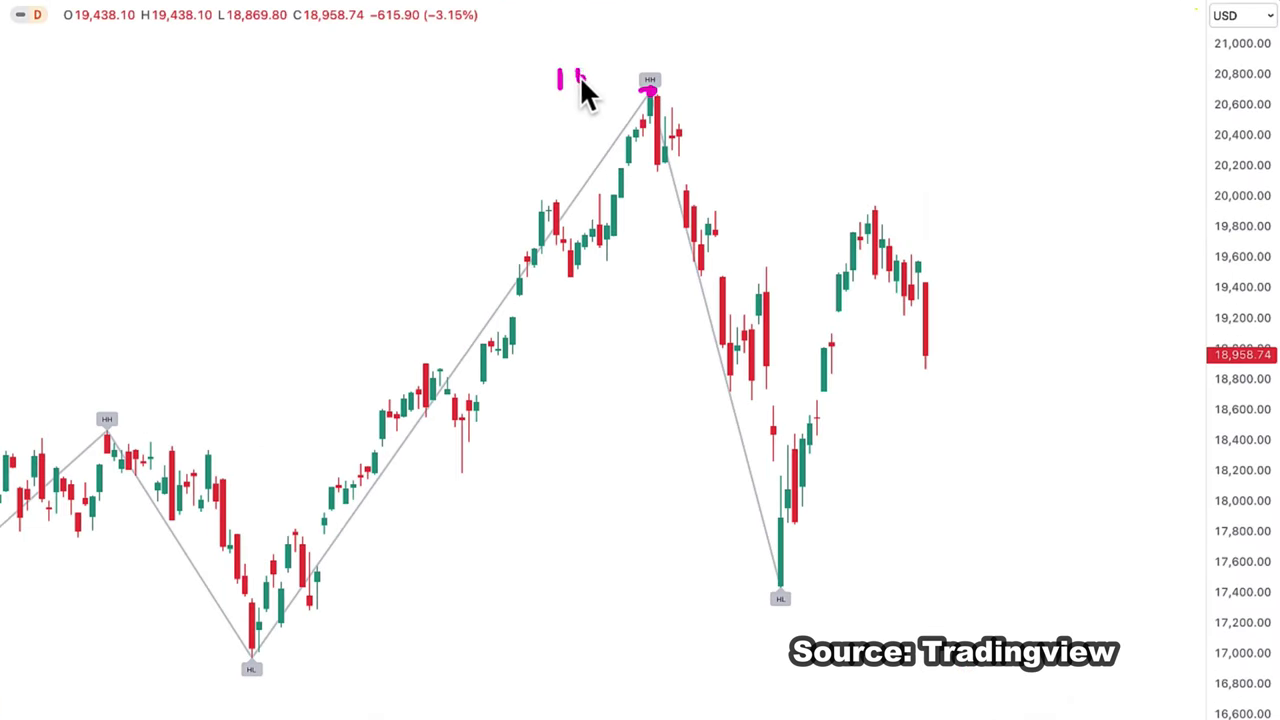
{"action": "left_click_drag", "start_coordinate": [581, 80], "coordinate": [578, 70]}
{"action": "left_click", "coordinate": [620, 111]}
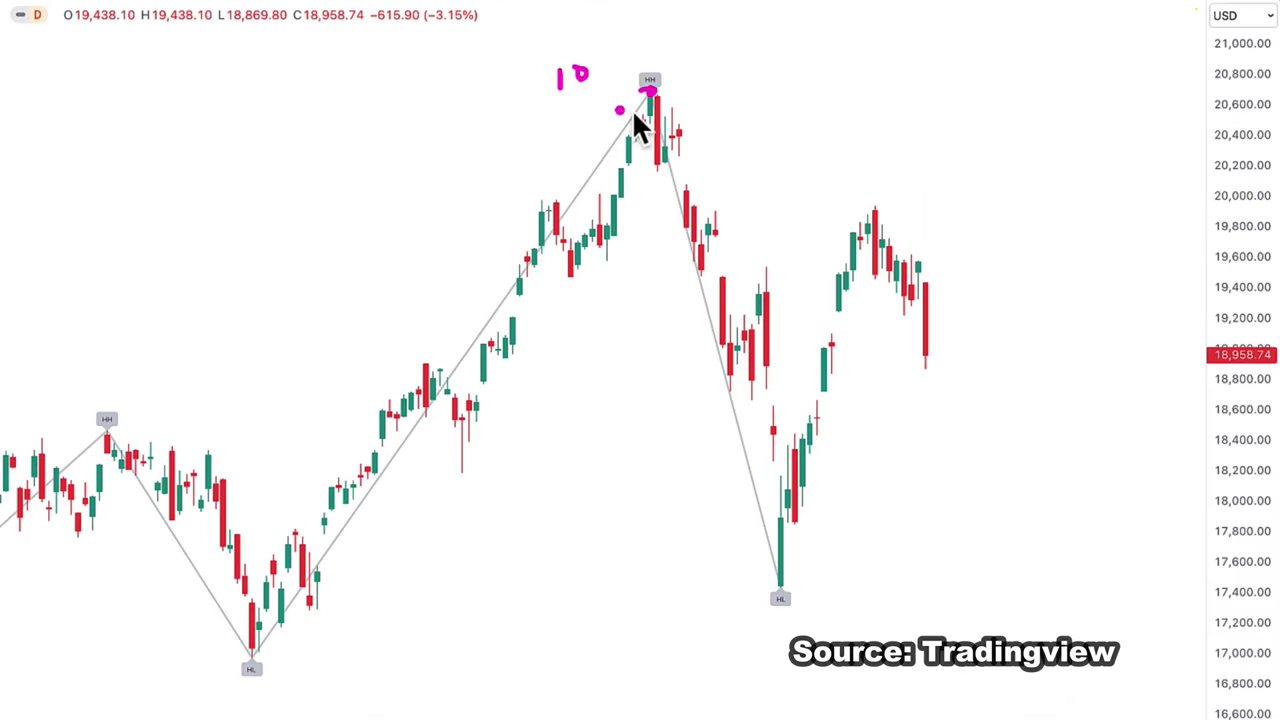
{"action": "mouse_move", "coordinate": [777, 592]}
{"action": "left_mouse_down"}
{"action": "mouse_move", "coordinate": [788, 589]}
{"action": "mouse_move", "coordinate": [740, 614]}
{"action": "mouse_move", "coordinate": [752, 620]}
{"action": "left_mouse_up"}
{"action": "left_click_drag", "start_coordinate": [820, 256], "coordinate": [824, 264]}
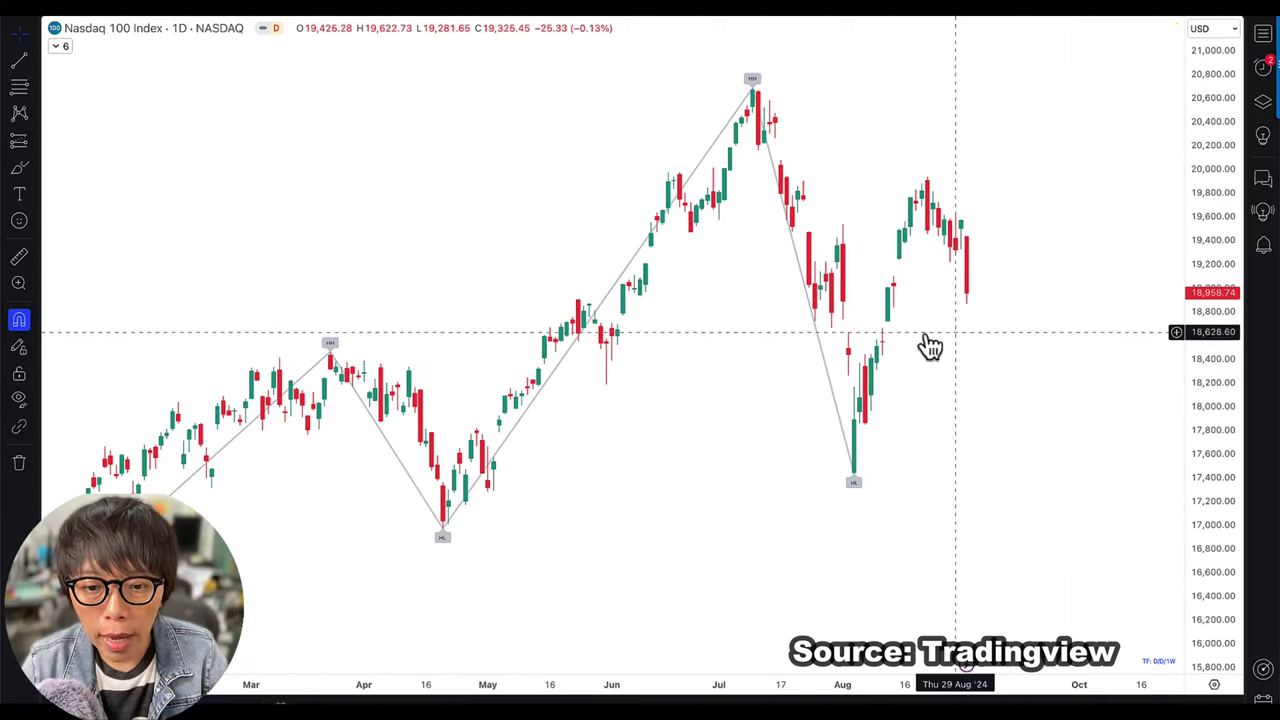
Draw a Fibonacci retracement from the July peak to the August low, marking below the 19,447.33–19,922.65 zone.
{"action": "left_click", "coordinate": [752, 88]}
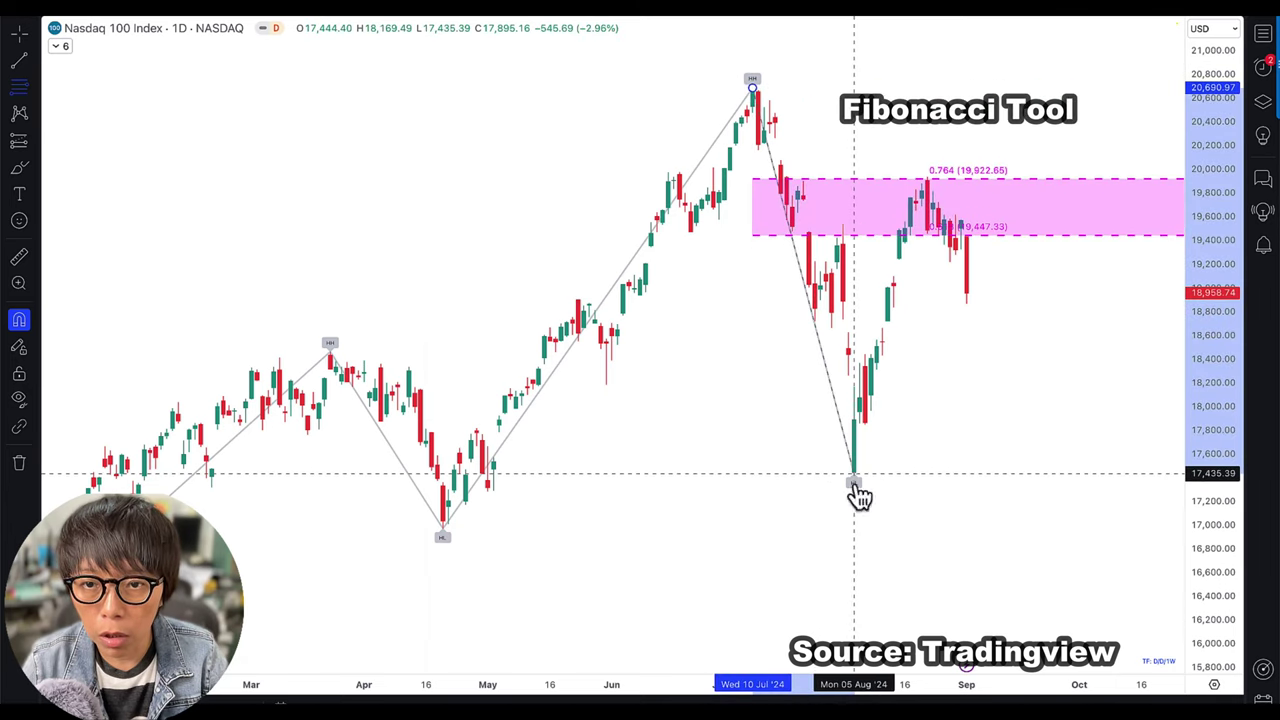
{"action": "left_click", "coordinate": [856, 488]}
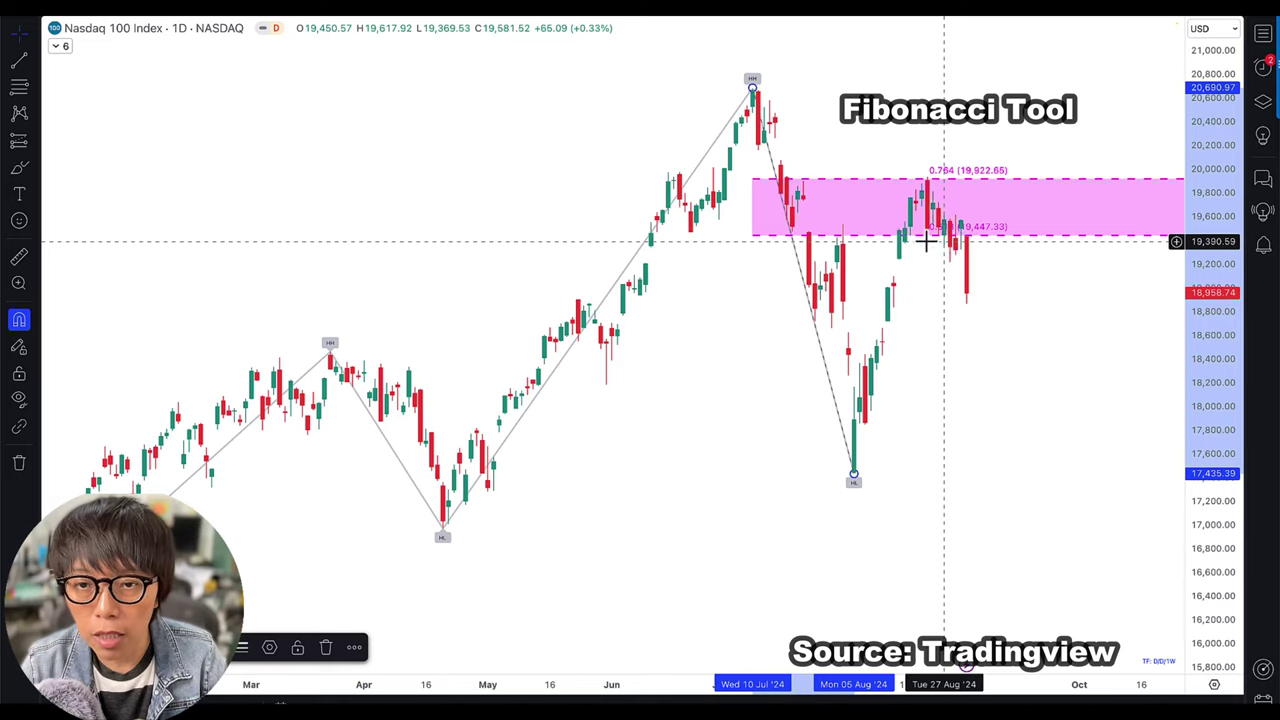
{"action": "scroll", "coordinate": [931, 302], "scroll_direction": "up", "scroll_amount": 1}
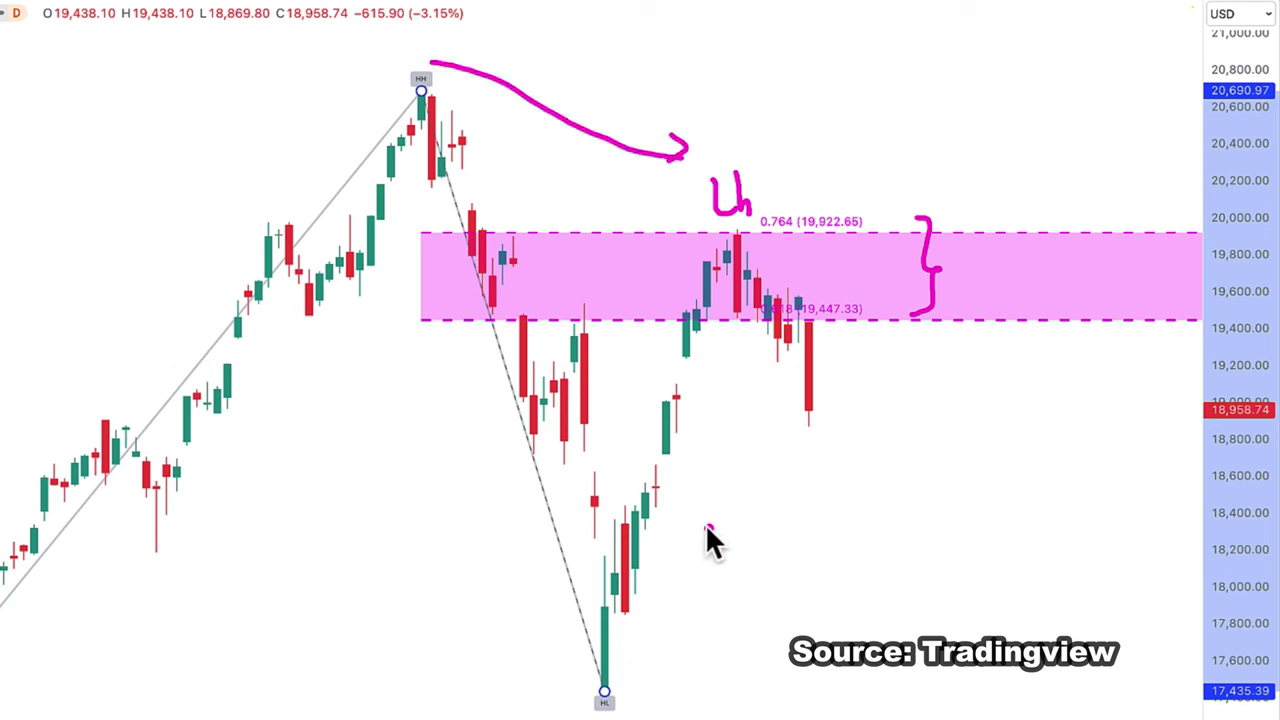
{"action": "mouse_move", "coordinate": [691, 534]}
{"action": "left_mouse_down"}
{"action": "mouse_move", "coordinate": [745, 535]}
{"action": "mouse_move", "coordinate": [700, 548]}
{"action": "left_mouse_up"}
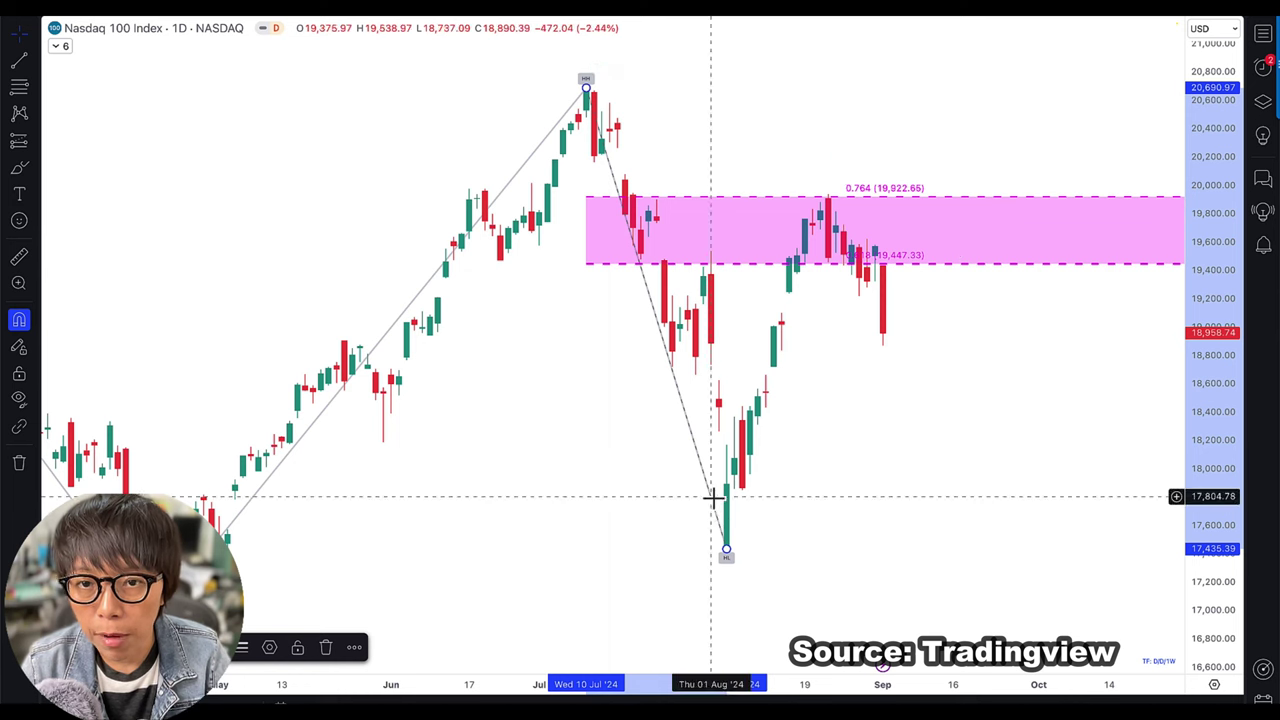
Clear the ink and sketch a rising zigzag, a support line and the price breaking below it.
{"action": "key", "text": "alt+l"}
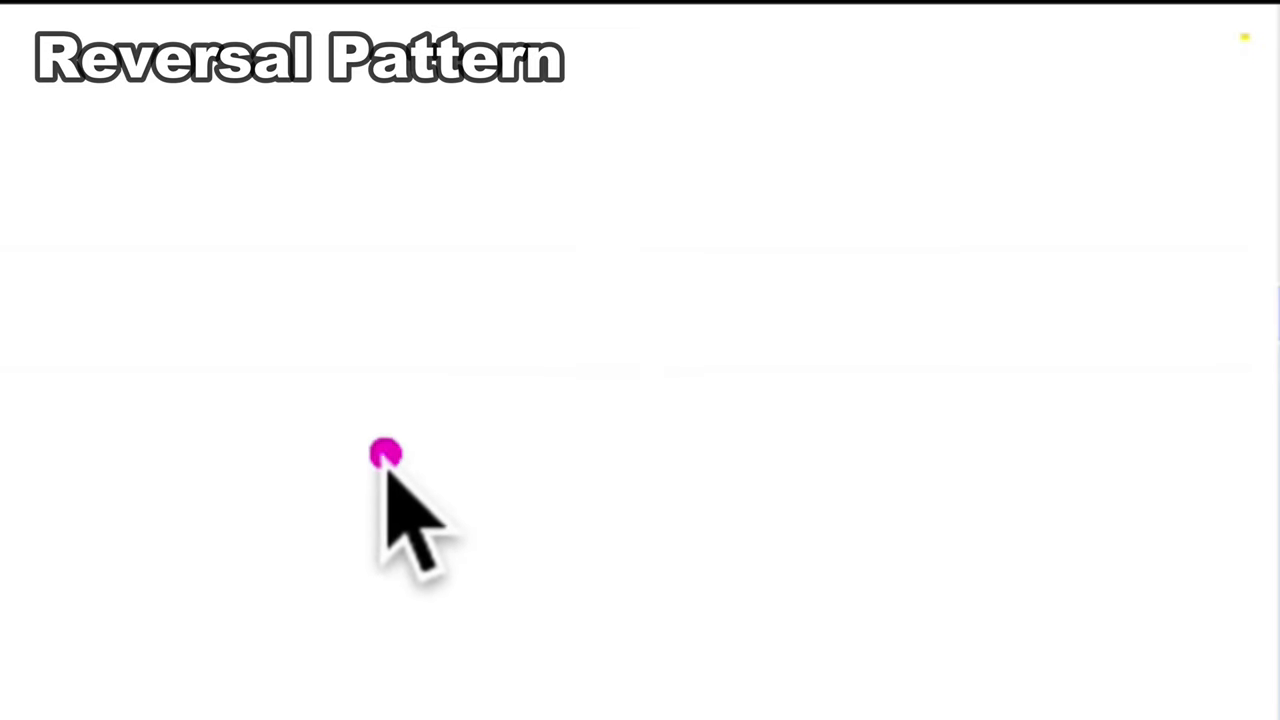
{"action": "mouse_move", "coordinate": [493, 412]}
{"action": "left_mouse_down"}
{"action": "mouse_move", "coordinate": [603, 351]}
{"action": "mouse_move", "coordinate": [700, 131]}
{"action": "mouse_move", "coordinate": [746, 303]}
{"action": "mouse_move", "coordinate": [857, 215]}
{"action": "mouse_move", "coordinate": [916, 305]}
{"action": "left_mouse_up"}
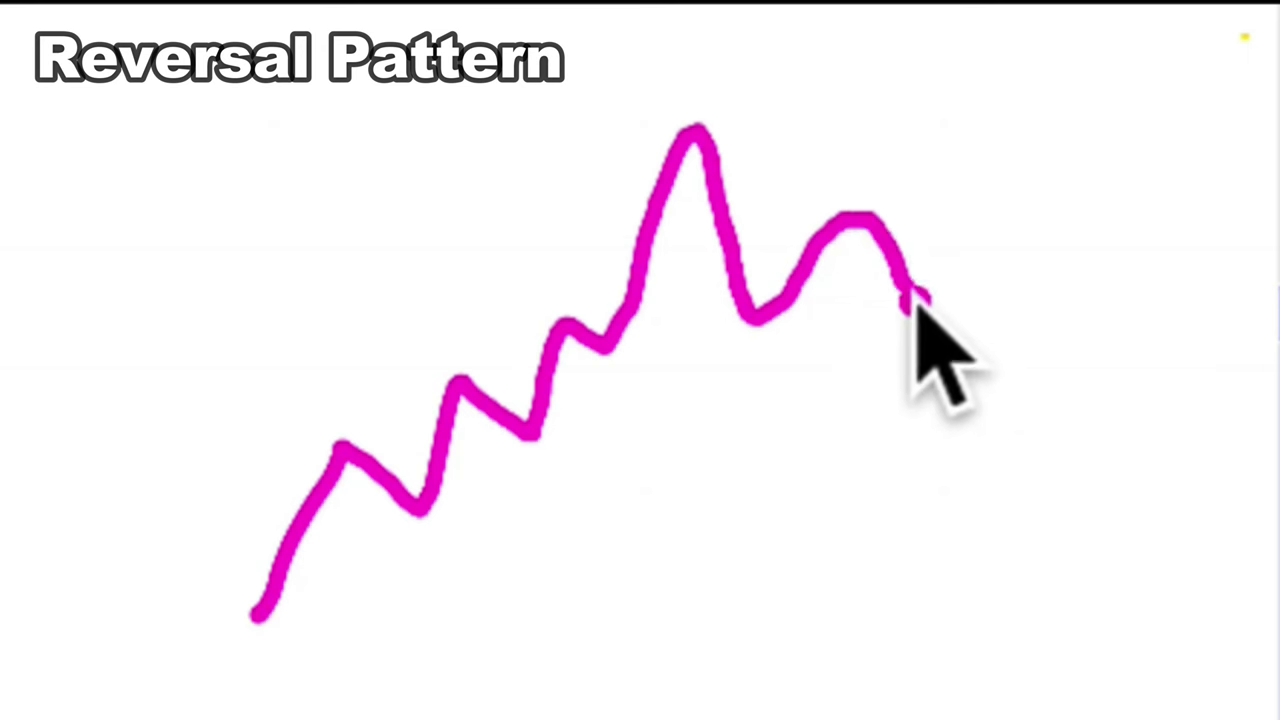
{"action": "left_click_drag", "start_coordinate": [709, 322], "coordinate": [1066, 325]}
{"action": "mouse_move", "coordinate": [943, 352]}
{"action": "left_mouse_down"}
{"action": "mouse_move", "coordinate": [920, 300]}
{"action": "mouse_move", "coordinate": [934, 375]}
{"action": "left_mouse_up"}
{"action": "mouse_move", "coordinate": [751, 329]}
{"action": "left_mouse_down"}
{"action": "mouse_move", "coordinate": [768, 358]}
{"action": "mouse_move", "coordinate": [765, 345]}
{"action": "left_mouse_up"}
{"action": "left_click_drag", "start_coordinate": [657, 47], "coordinate": [697, 134]}
Label the lower high Lh, arrow the support break, and draw a rising arrow beneath.
{"action": "left_click_drag", "start_coordinate": [828, 131], "coordinate": [838, 177]}
{"action": "mouse_move", "coordinate": [868, 105]}
{"action": "left_mouse_down"}
{"action": "mouse_move", "coordinate": [880, 177]}
{"action": "mouse_move", "coordinate": [906, 175]}
{"action": "left_mouse_up"}
{"action": "left_click_drag", "start_coordinate": [762, 335], "coordinate": [777, 320]}
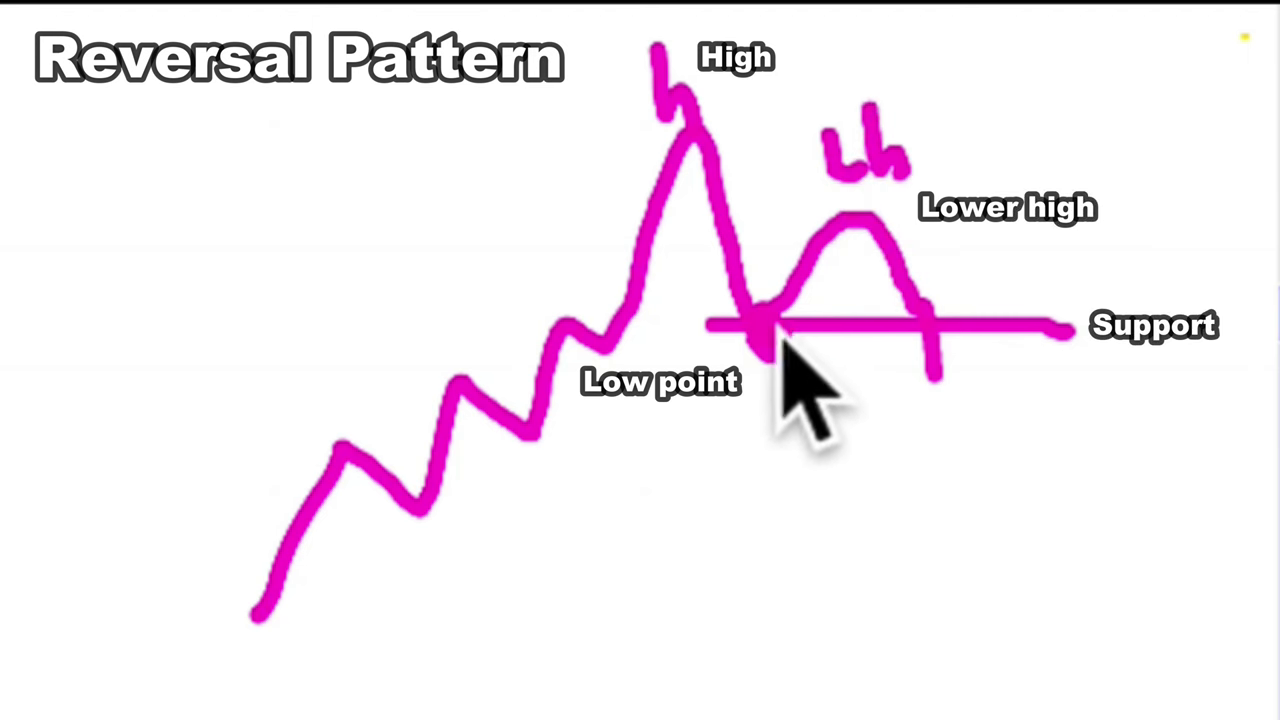
{"action": "mouse_move", "coordinate": [955, 300]}
{"action": "left_mouse_down"}
{"action": "mouse_move", "coordinate": [1008, 240]}
{"action": "mouse_move", "coordinate": [995, 297]}
{"action": "left_mouse_up"}
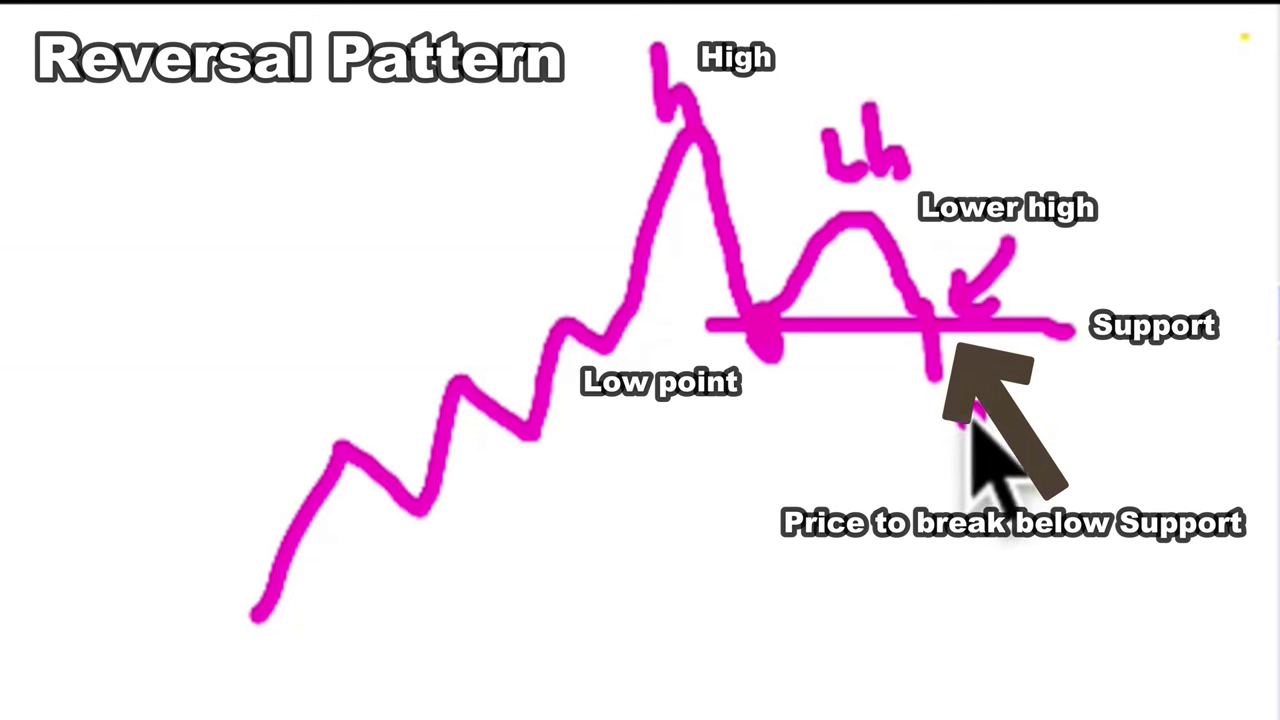
{"action": "mouse_move", "coordinate": [398, 607]}
{"action": "left_mouse_down"}
{"action": "mouse_move", "coordinate": [612, 474]}
{"action": "mouse_move", "coordinate": [672, 402]}
{"action": "left_mouse_up"}
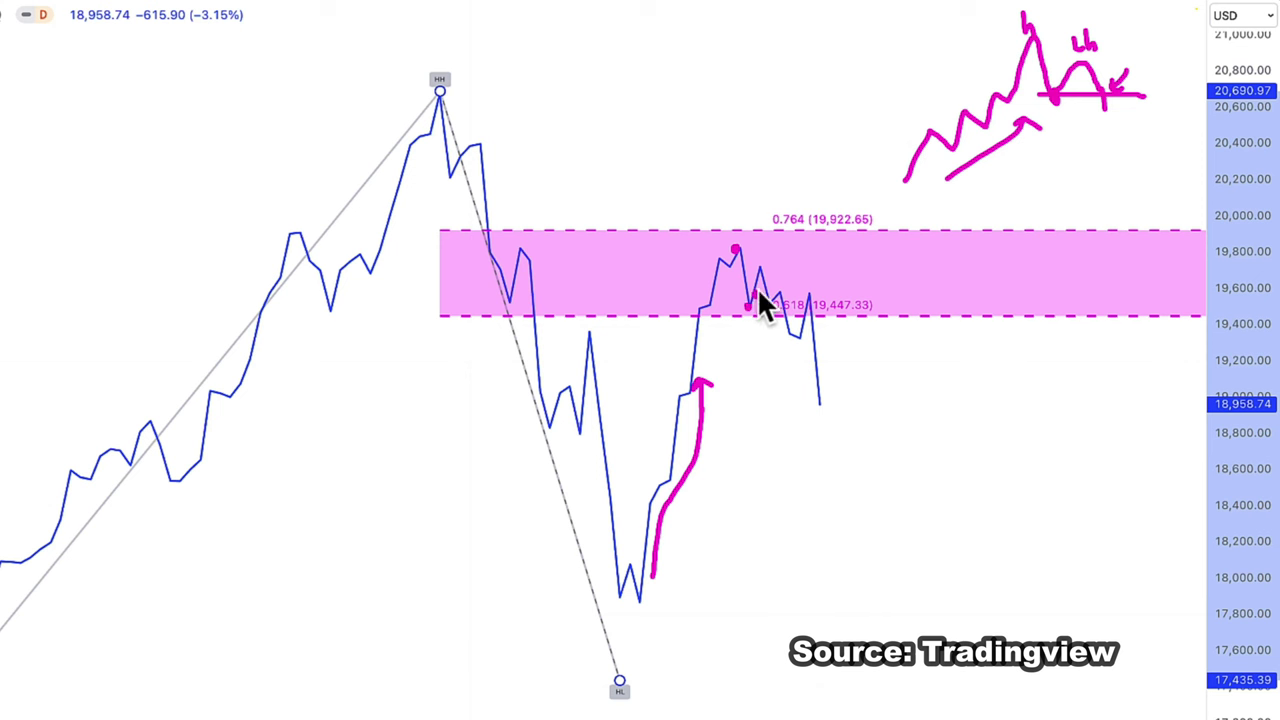
Mark the peak in the pink zone and a support line at 0.618, then clear them.
{"action": "left_click_drag", "start_coordinate": [762, 266], "coordinate": [775, 254]}
{"action": "left_click_drag", "start_coordinate": [733, 305], "coordinate": [886, 303]}
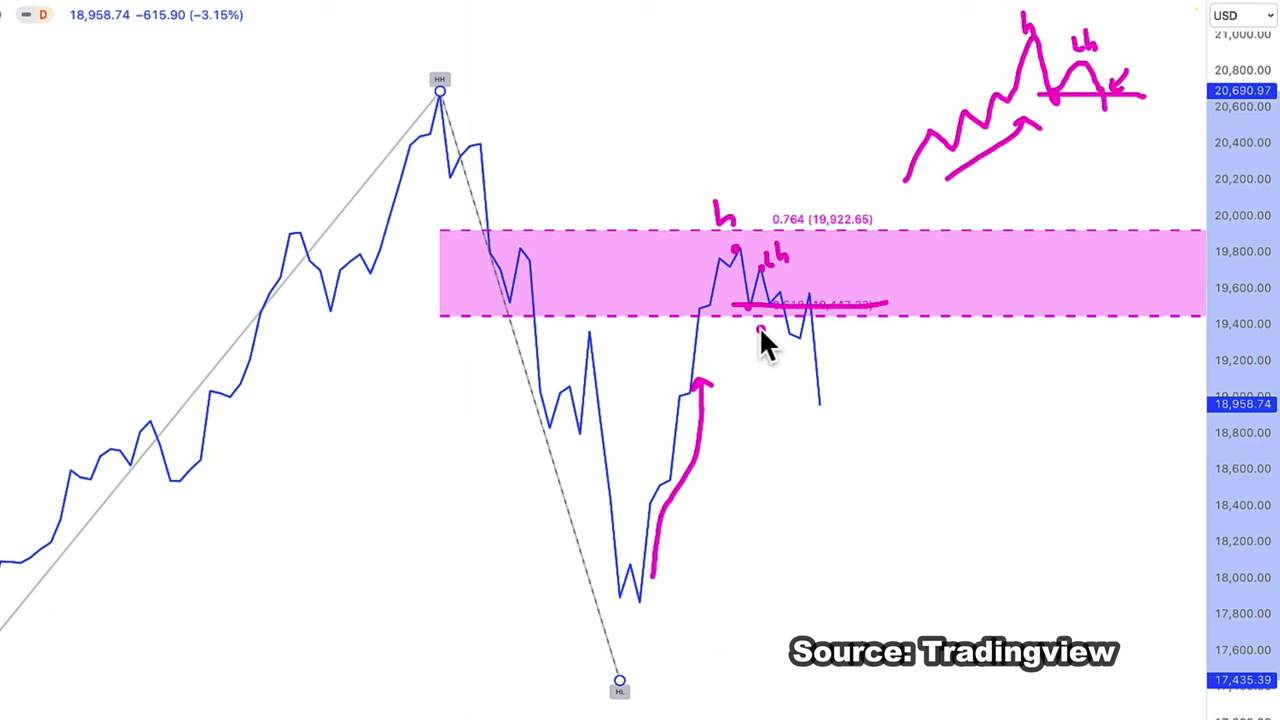
{"action": "key", "text": "Escape"}
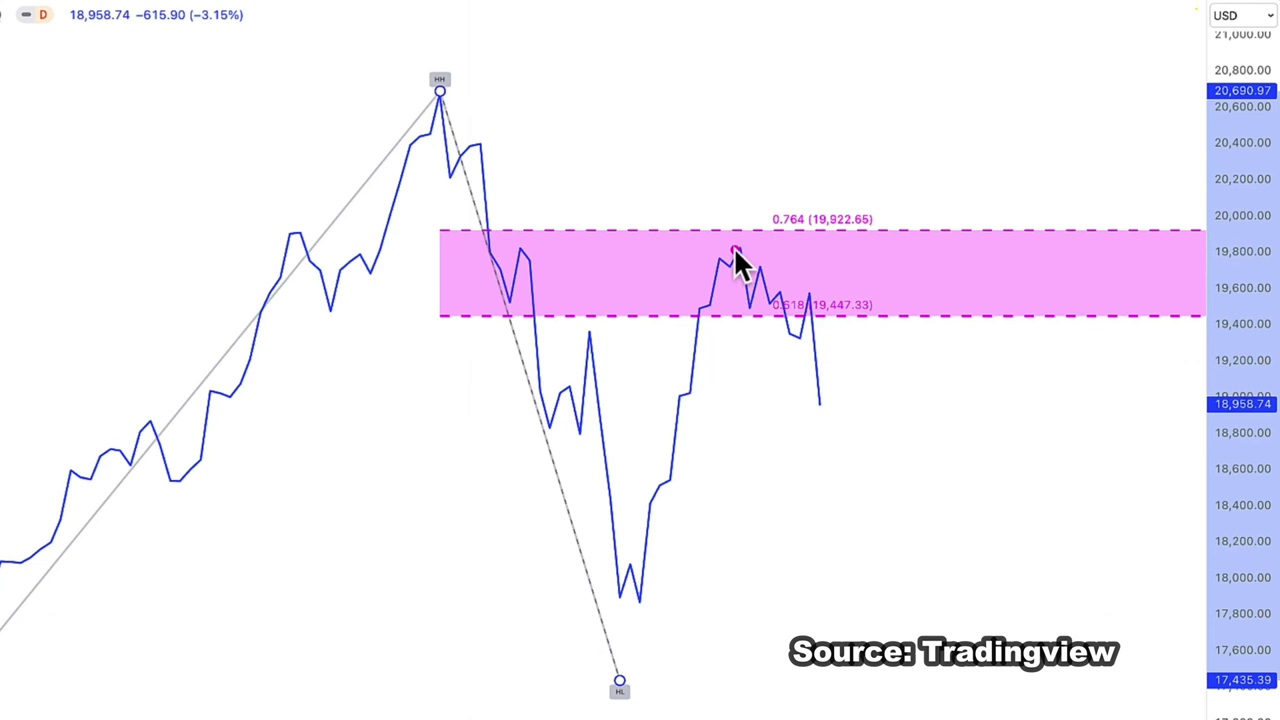
Dot the lower peak, write LH beside it, and draw a support line under the zone.
{"action": "left_click", "coordinate": [809, 295]}
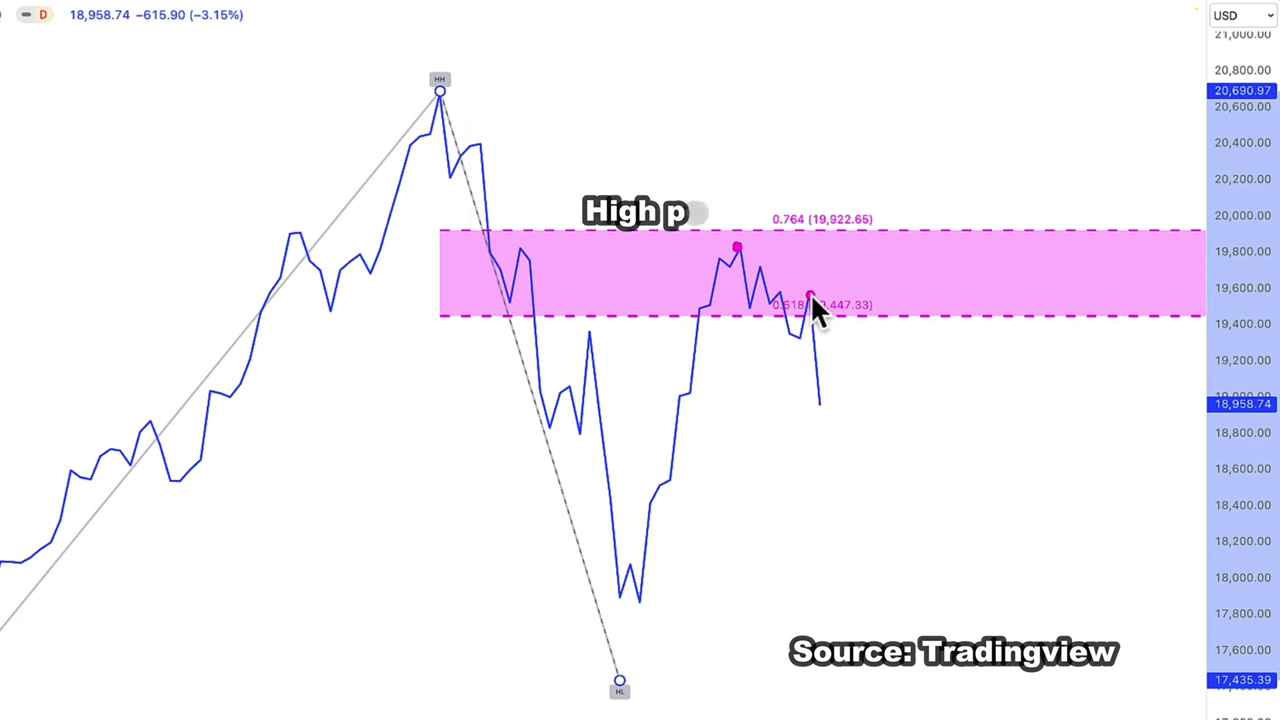
{"action": "left_click_drag", "start_coordinate": [800, 255], "coordinate": [809, 270]}
{"action": "left_click_drag", "start_coordinate": [815, 238], "coordinate": [825, 265]}
{"action": "left_click", "coordinate": [734, 324]}
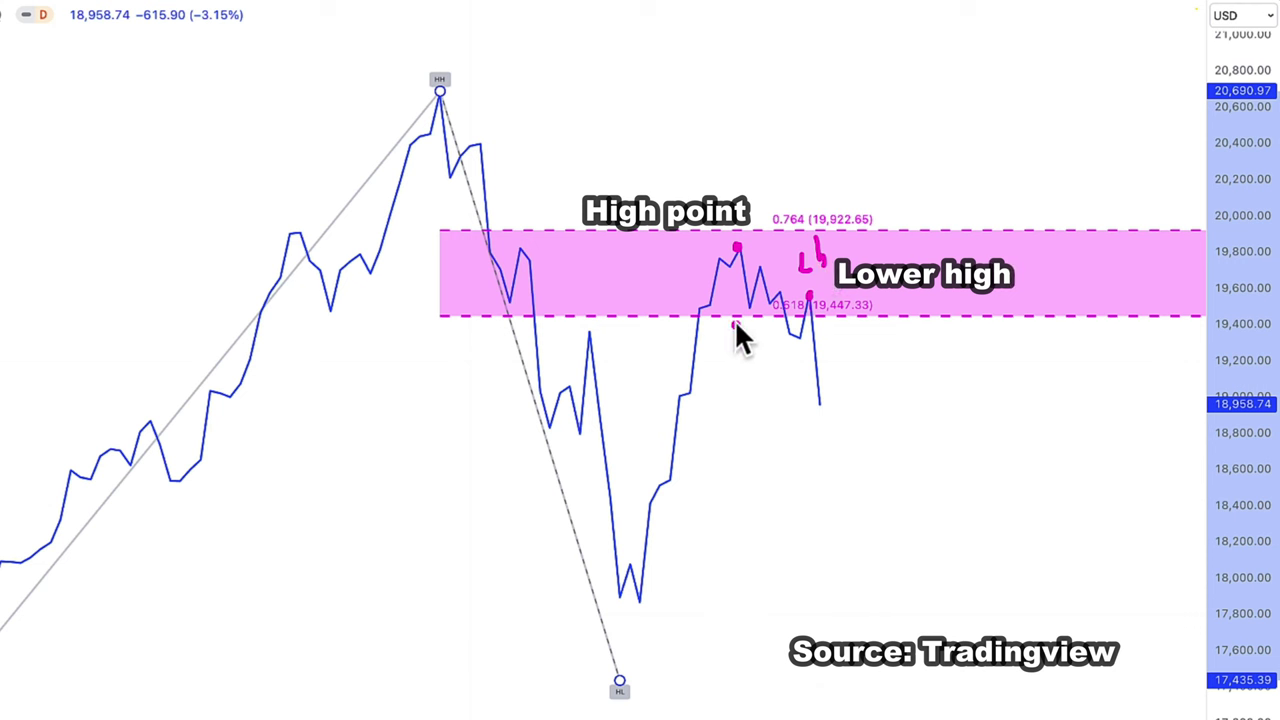
{"action": "left_click_drag", "start_coordinate": [768, 338], "coordinate": [858, 338]}
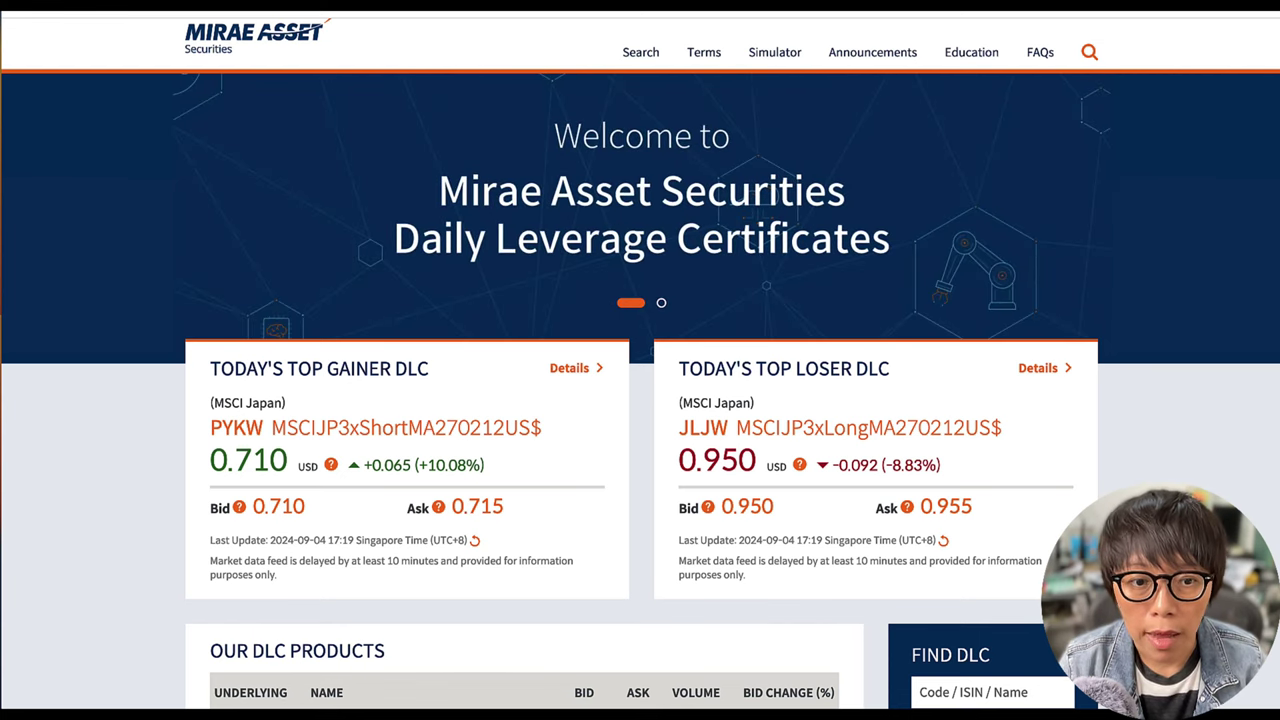
Scroll down the Mirae Asset homepage to the Our DLC Products table.
{"action": "scroll", "coordinate": [450, 590], "scroll_direction": "down", "scroll_amount": 5}
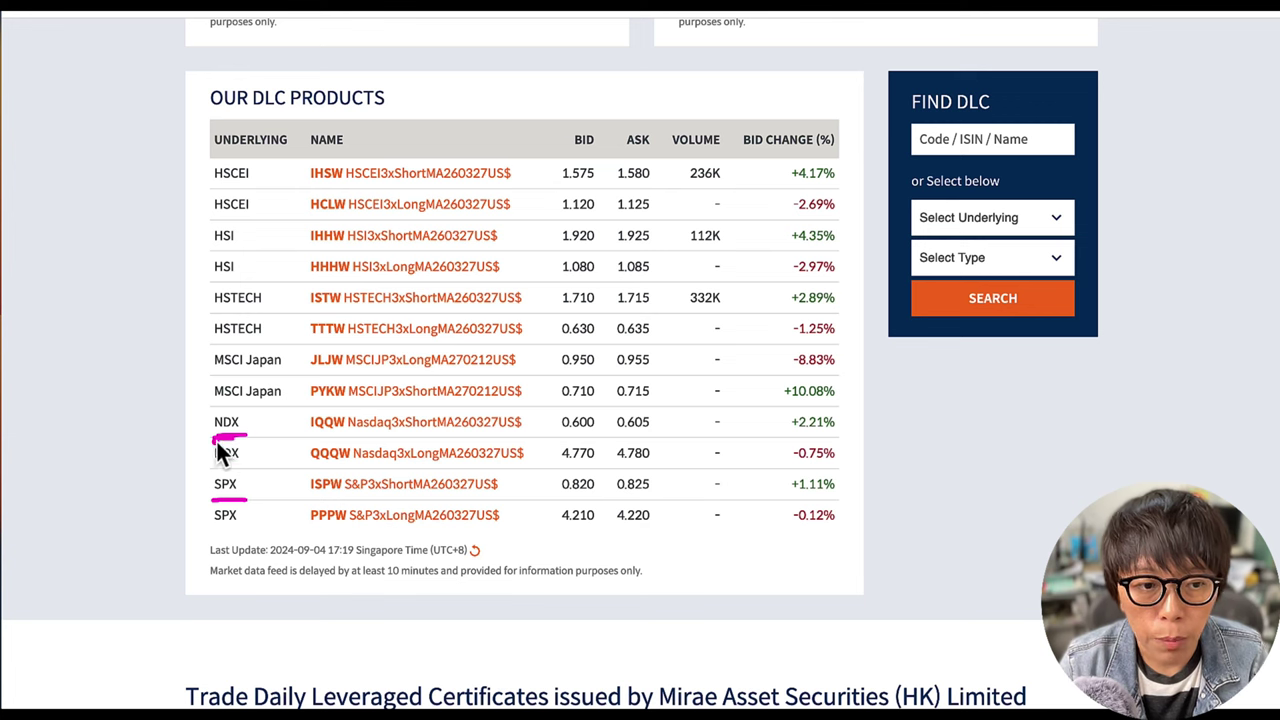
Open the IQQW Nasdaq 3x Short terms page and check the Sensitivity help note.
{"action": "left_click", "coordinate": [420, 425]}
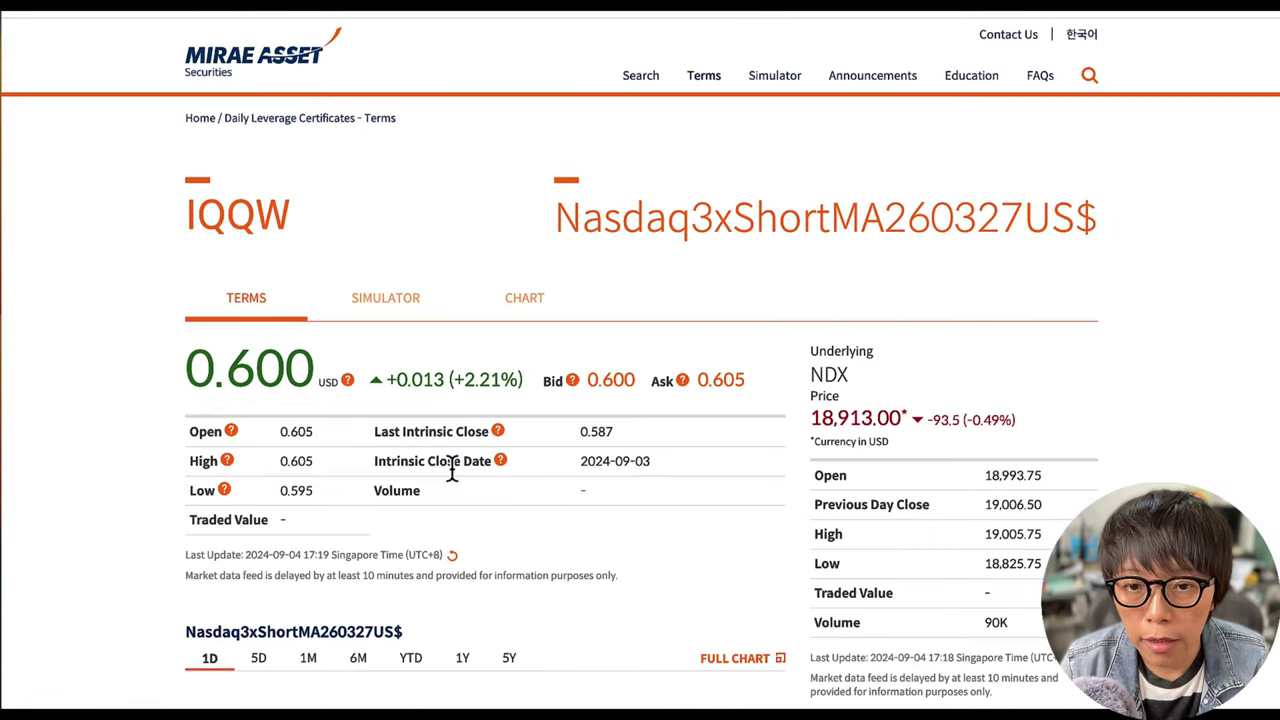
{"action": "scroll", "coordinate": [715, 505], "scroll_direction": "down", "scroll_amount": 3}
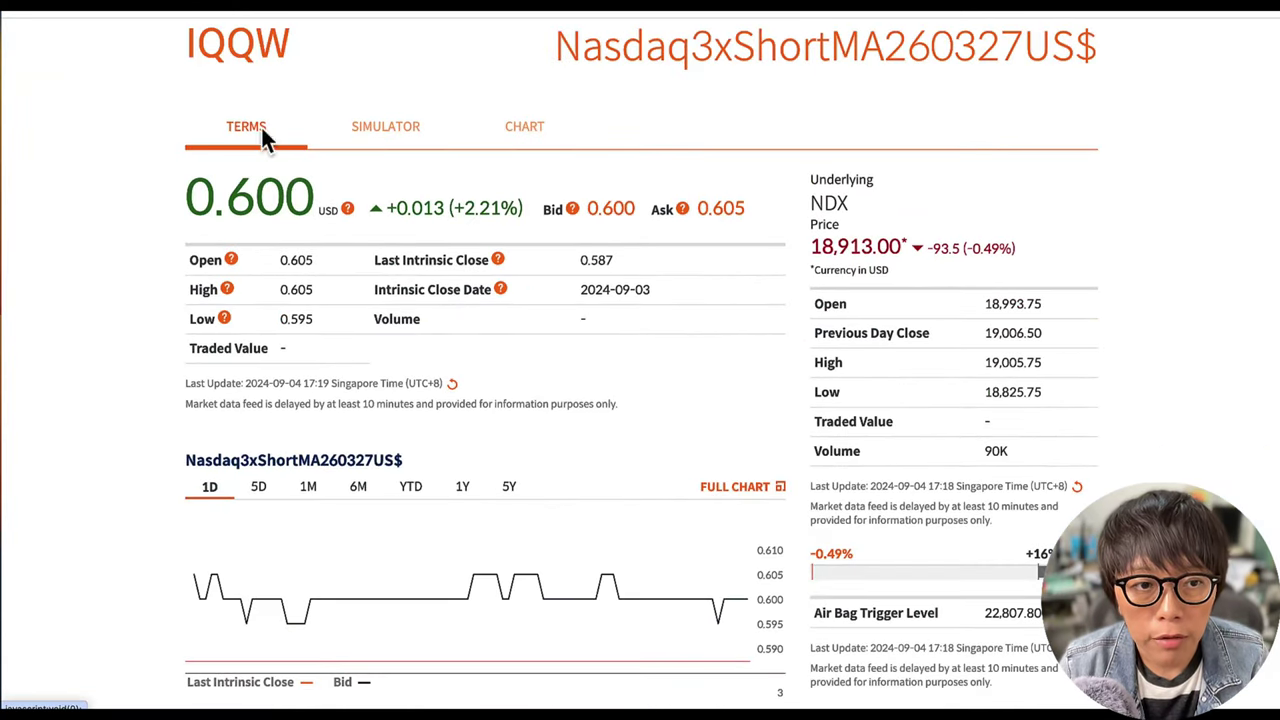
{"action": "scroll", "coordinate": [356, 261], "scroll_direction": "down", "scroll_amount": 5}
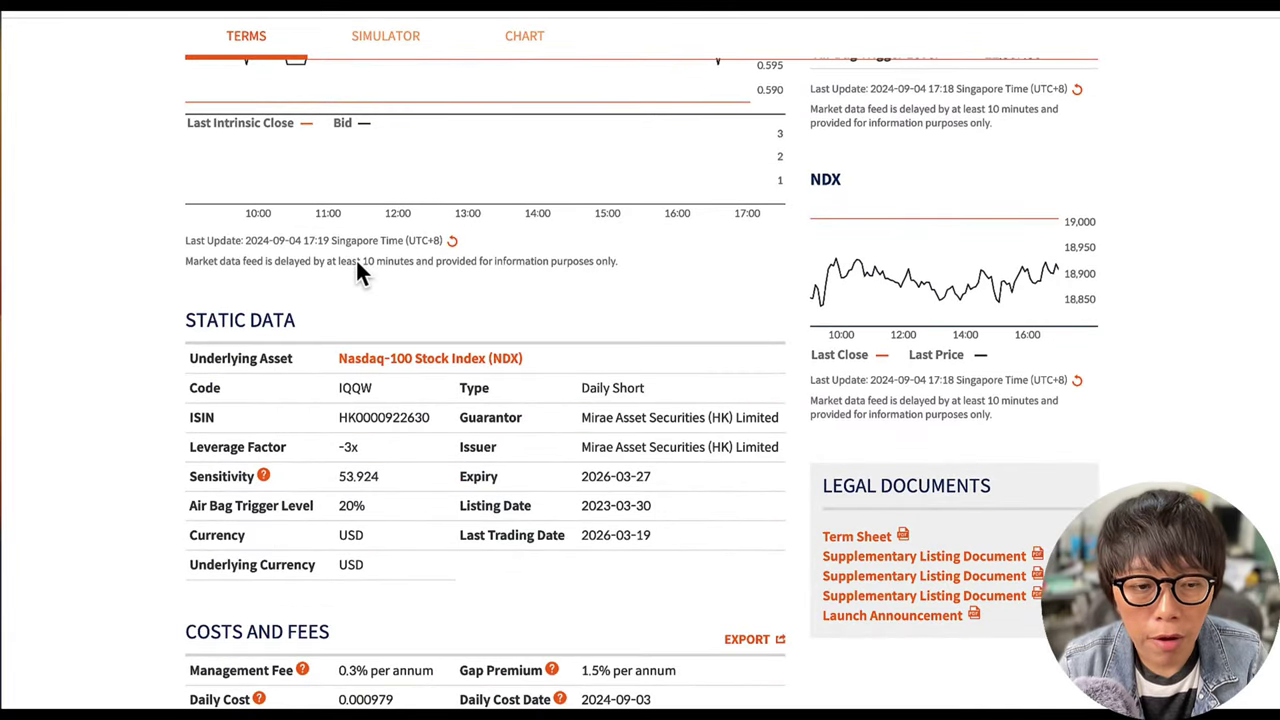
{"action": "scroll", "coordinate": [355, 285], "scroll_direction": "down", "scroll_amount": 2}
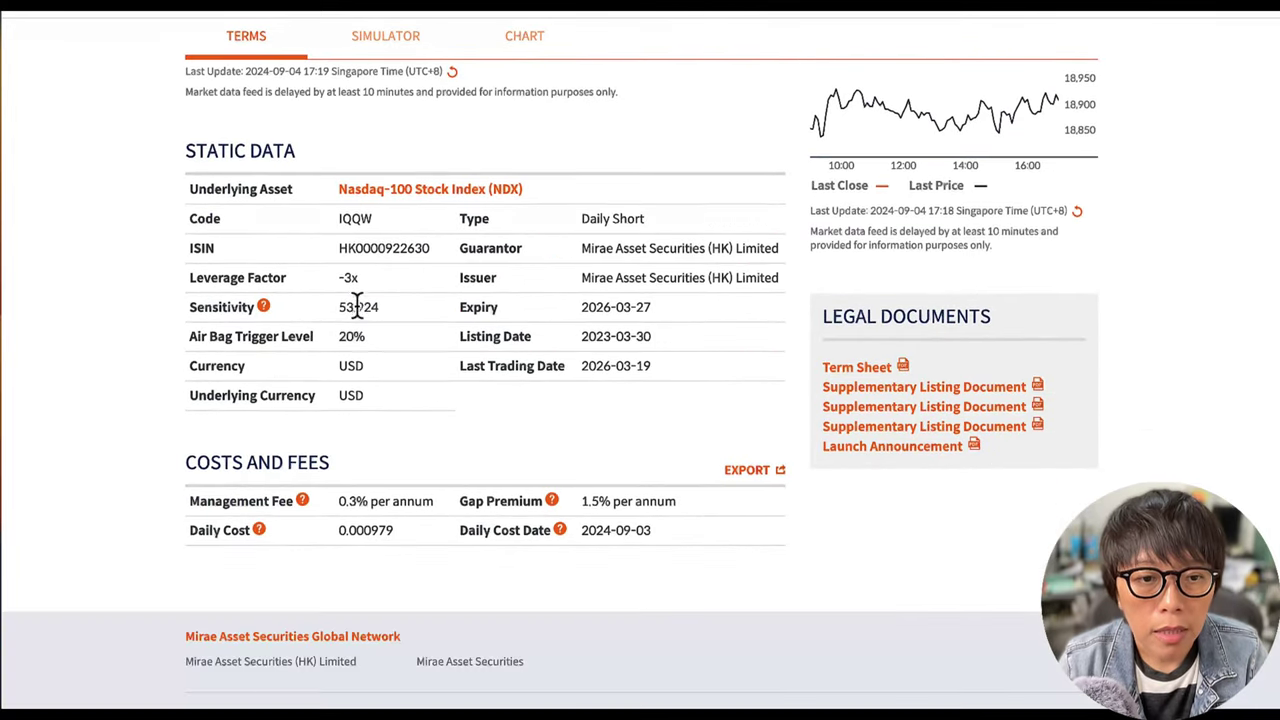
{"action": "mouse_move", "coordinate": [265, 312]}
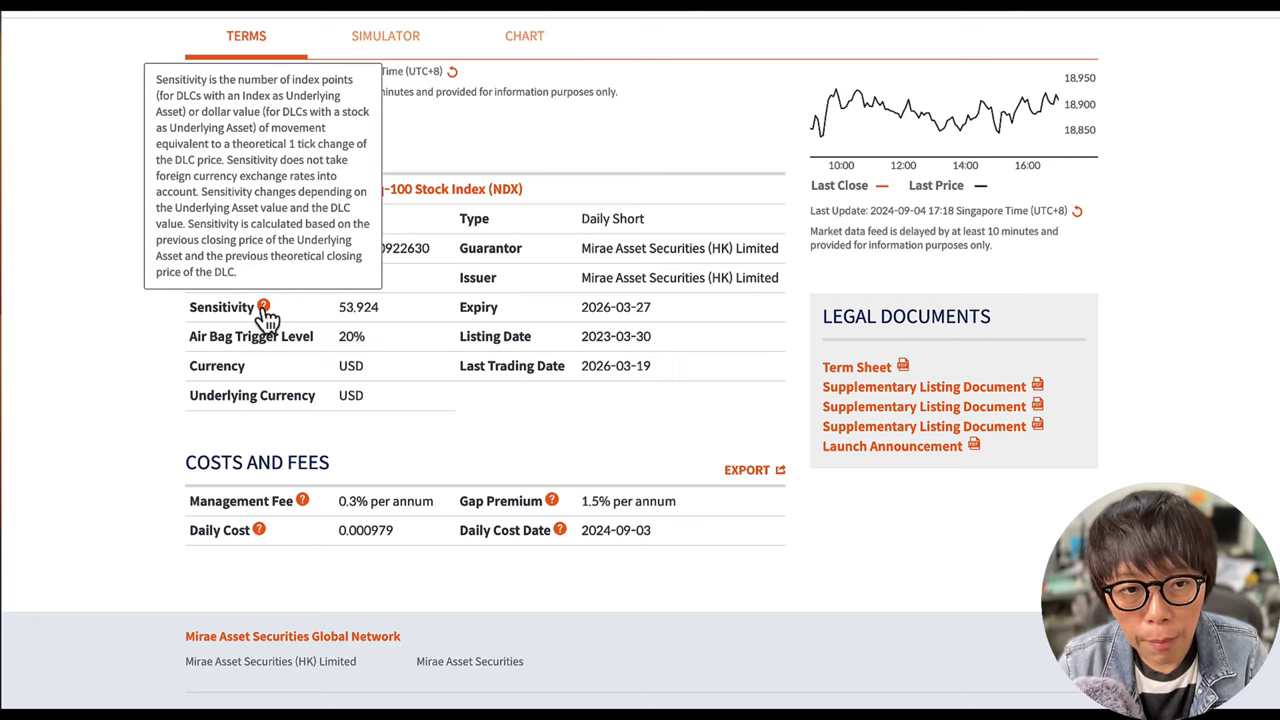
Review the IQQW terms and static data, then go to the Education page.
{"action": "scroll", "coordinate": [374, 363], "scroll_direction": "up", "scroll_amount": 3}
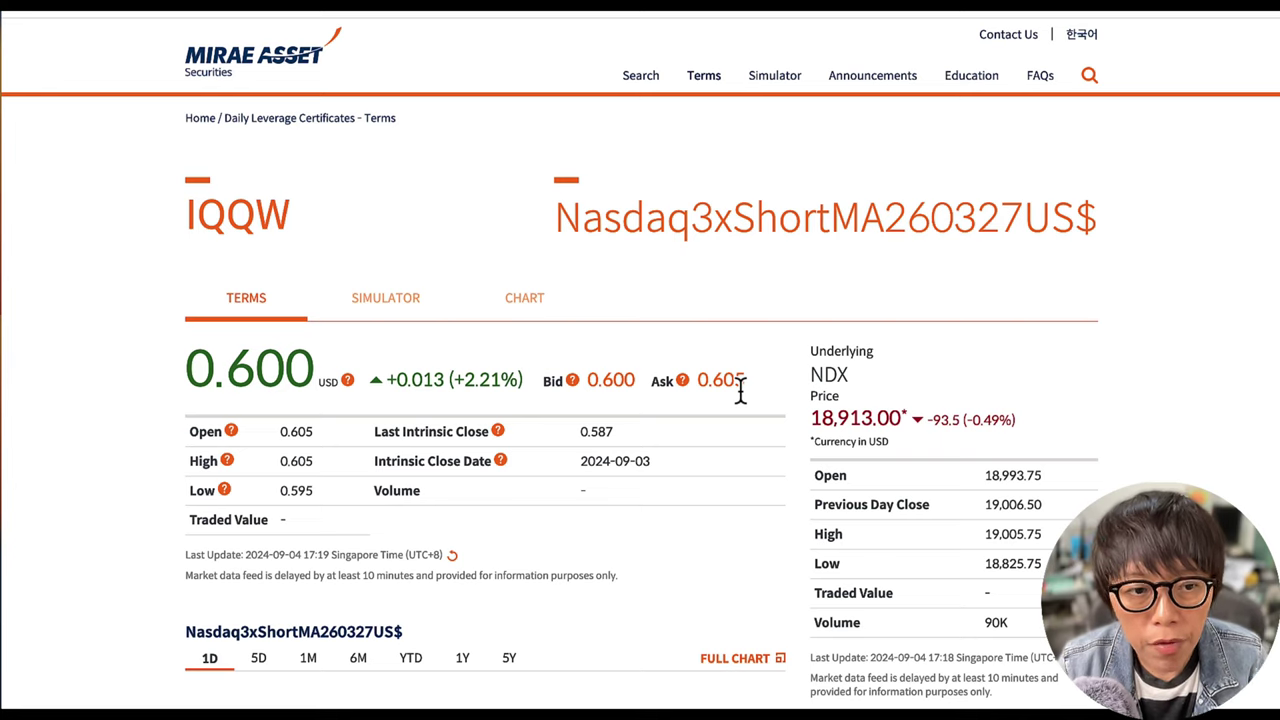
{"action": "scroll", "coordinate": [739, 389], "scroll_direction": "down", "scroll_amount": 7}
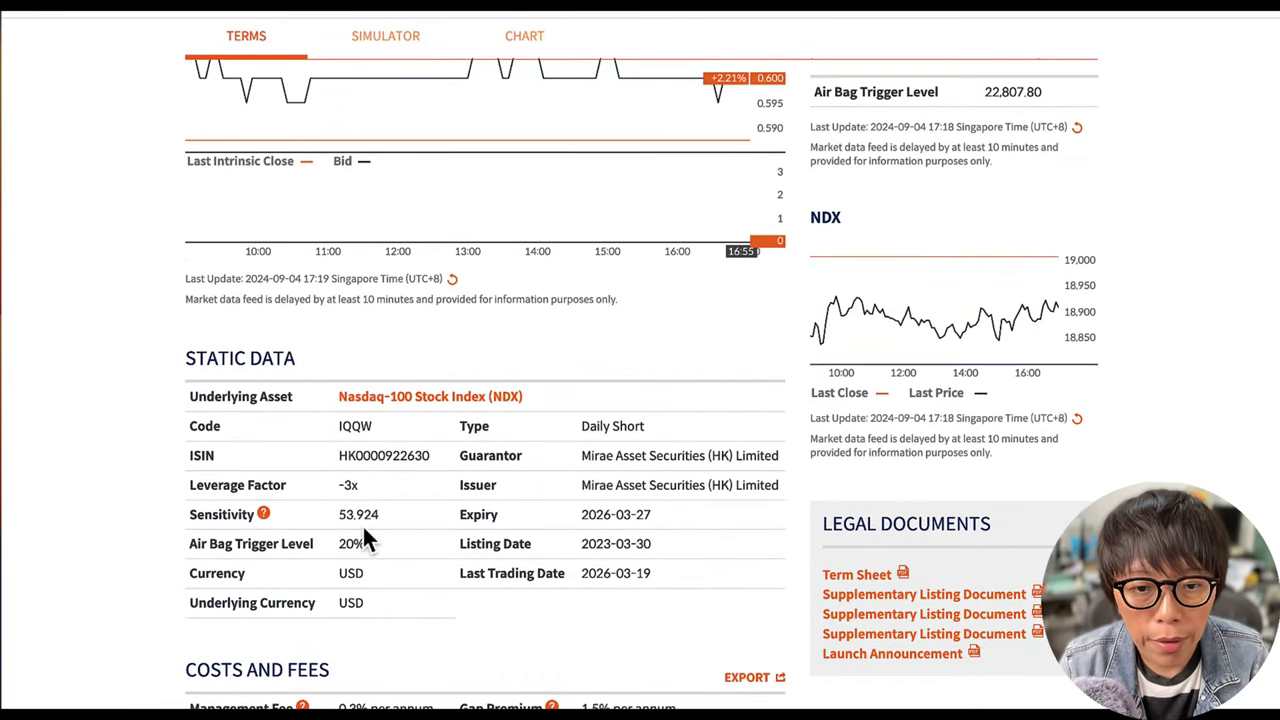
{"action": "scroll", "coordinate": [895, 510], "scroll_direction": "up", "scroll_amount": 8}
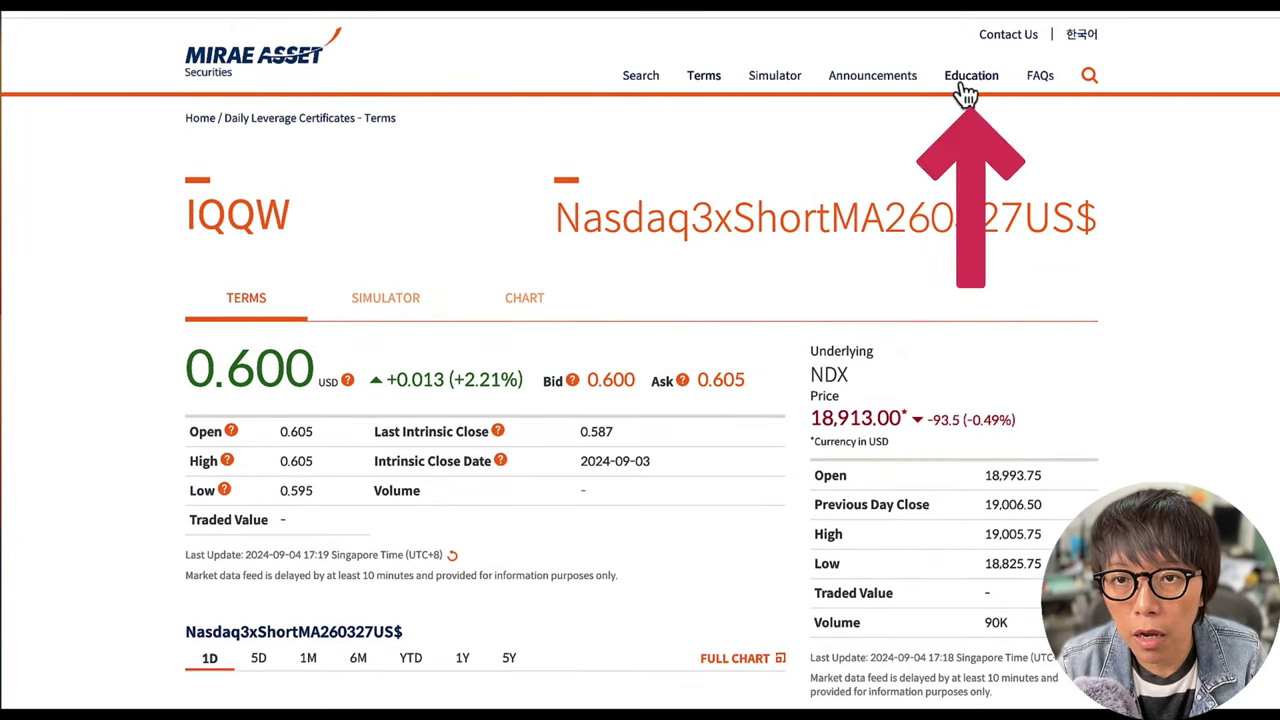
{"action": "left_click", "coordinate": [964, 82]}
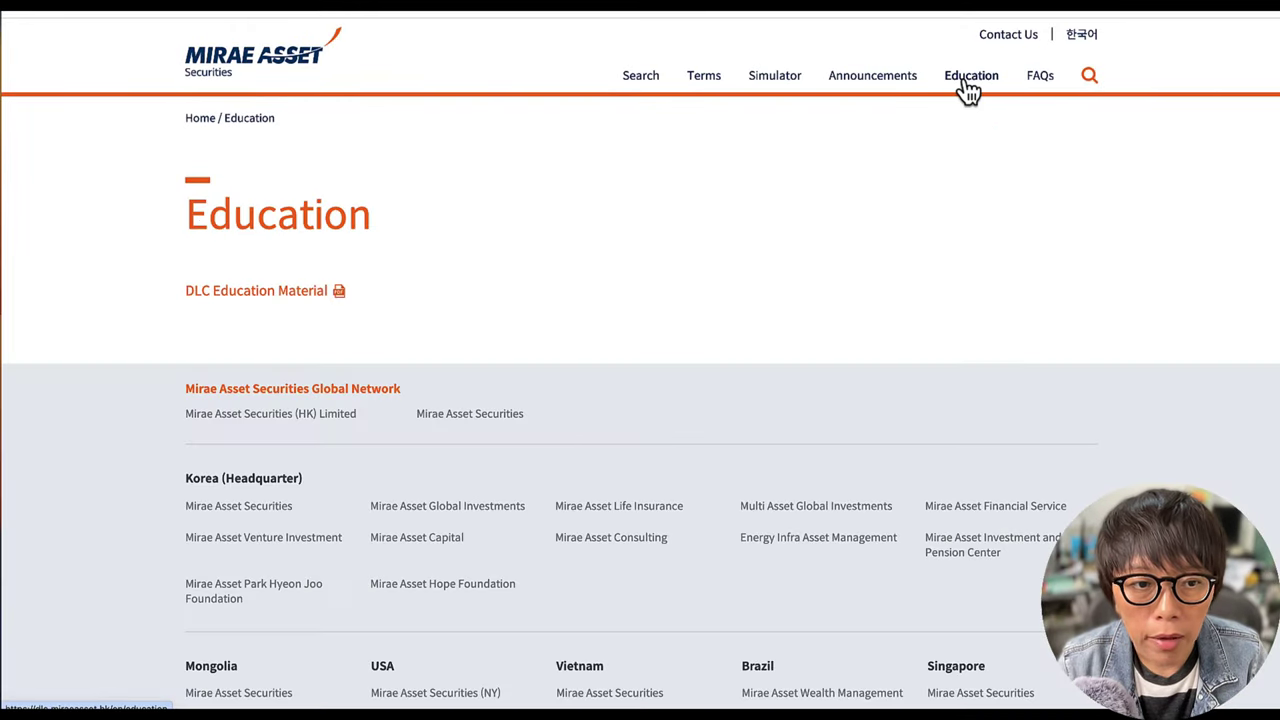